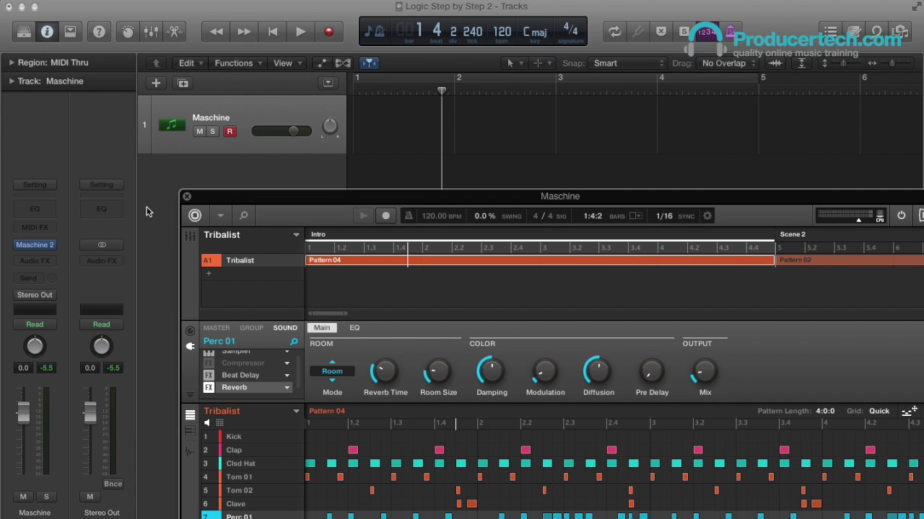
# Move the Maschine plugin window up to the top of the screen so it shows in full
pyautogui.moveTo(339, 199)
pyautogui.mouseDown()
pyautogui.moveTo(301, 152)
pyautogui.moveTo(288, 112)
pyautogui.moveTo(346, 194)
pyautogui.mouseUp()
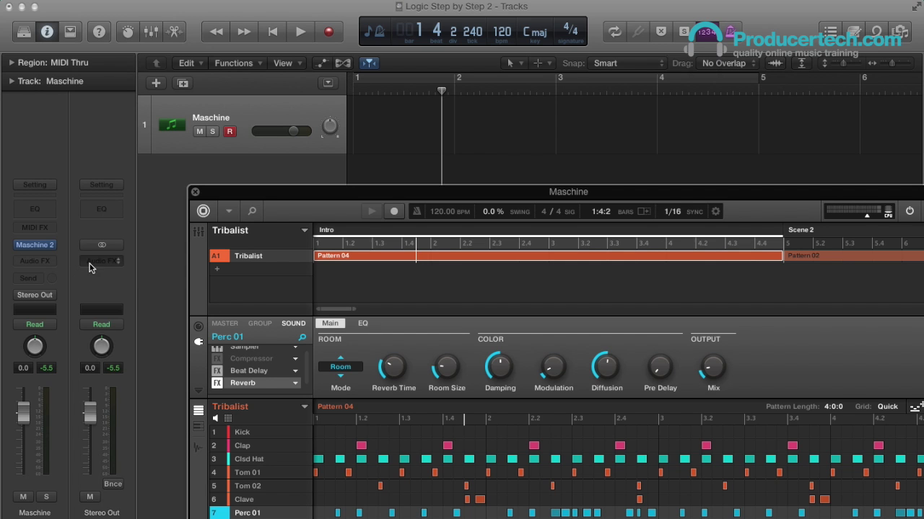
pyautogui.moveTo(39, 248)
pyautogui.moveTo(438, 195); pyautogui.dragTo(332, 53)
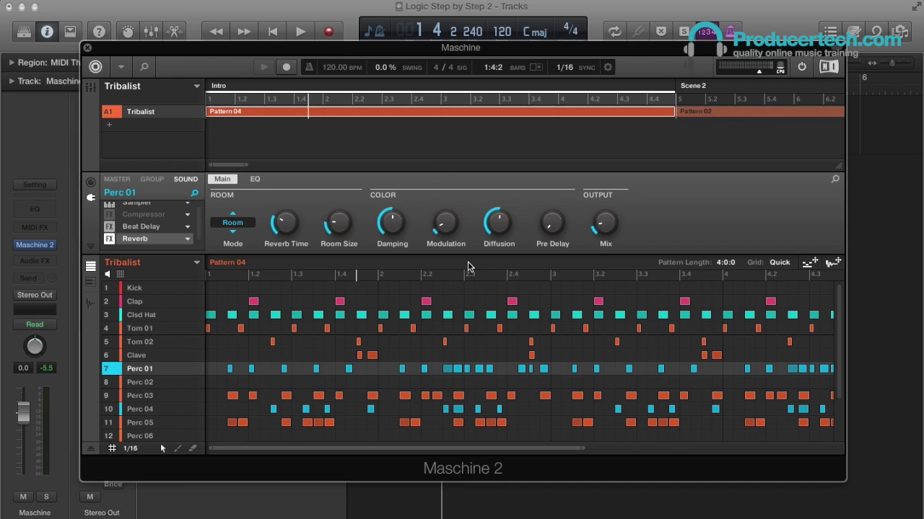
# Open the Library browser and list All Groups filtered to the Sublime Techno type
pyautogui.click(144, 67)
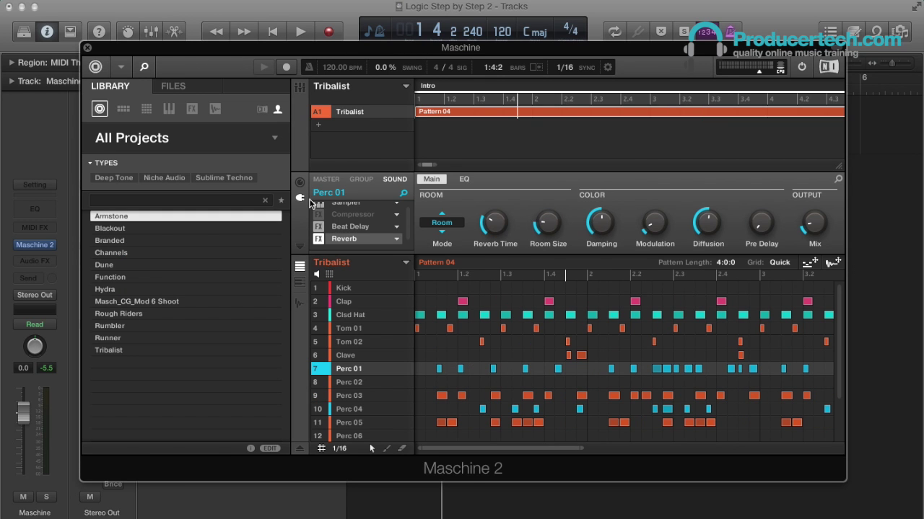
pyautogui.click(242, 178)
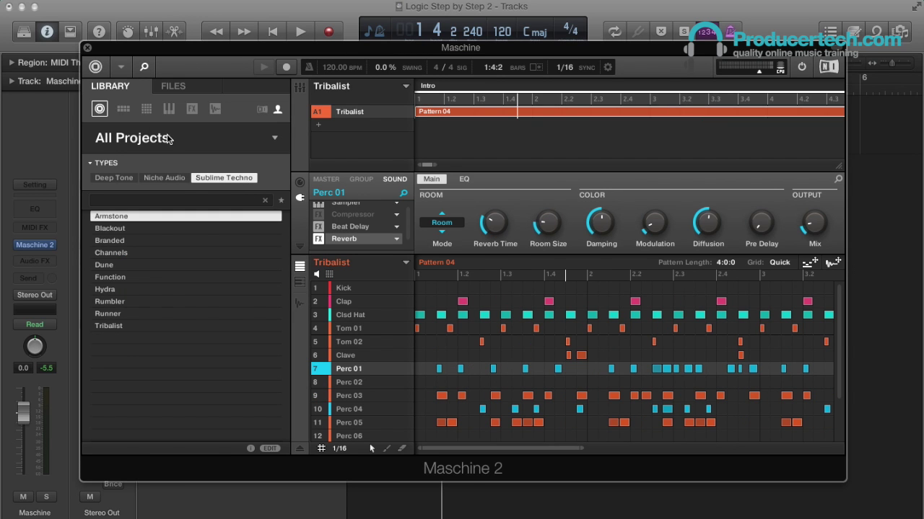
pyautogui.click(123, 109)
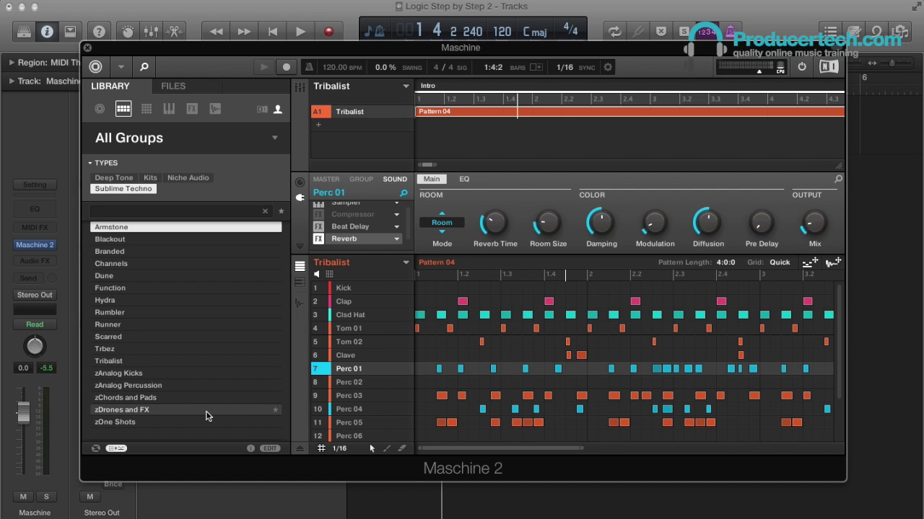
# Audition the Clsd Hat, Clap, Tom 02 and Perc 02 sounds and check the group's pattern list
pyautogui.click(355, 316)
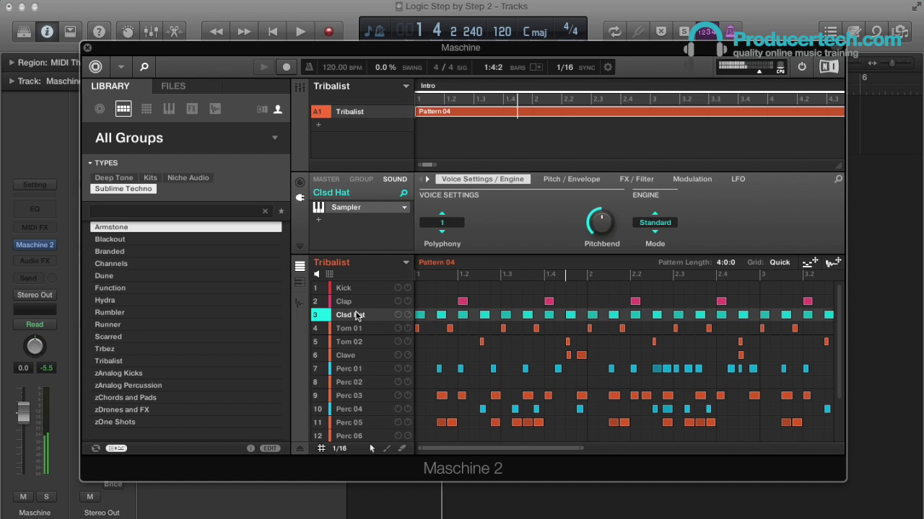
pyautogui.click(361, 302)
pyautogui.click(363, 342)
pyautogui.click(363, 382)
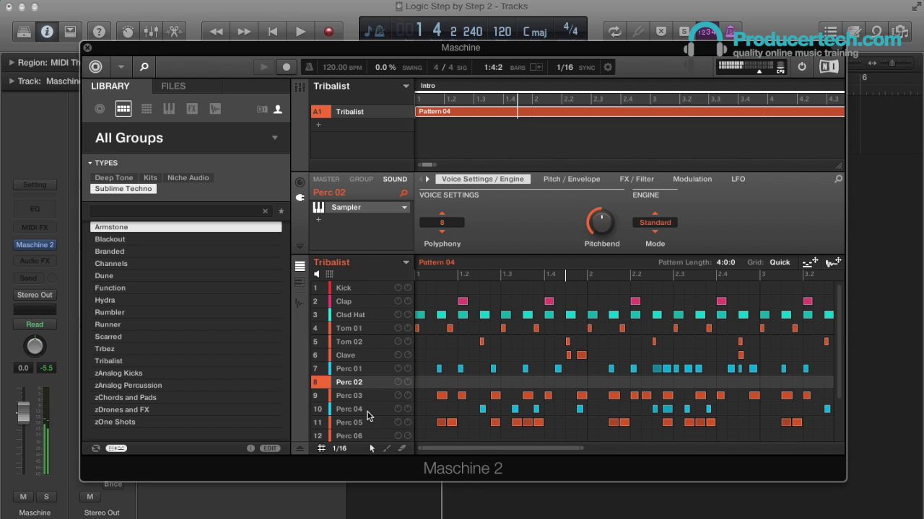
pyautogui.click(407, 264)
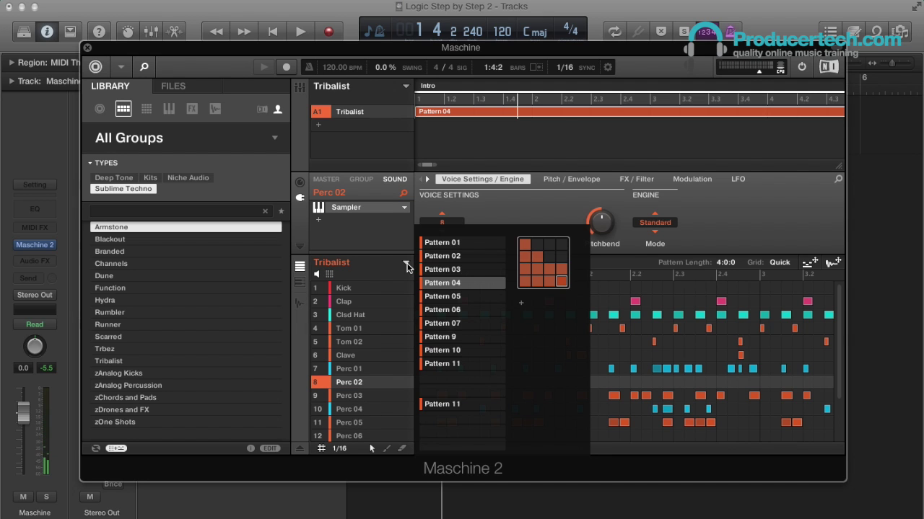
pyautogui.click(405, 266)
# Play the song in Logic from the start with the Library browser hidden
pyautogui.moveTo(434, 164)
pyautogui.mouseDown()
pyautogui.moveTo(768, 166)
pyautogui.moveTo(433, 167)
pyautogui.moveTo(438, 159)
pyautogui.mouseUp()
pyautogui.click(272, 32)
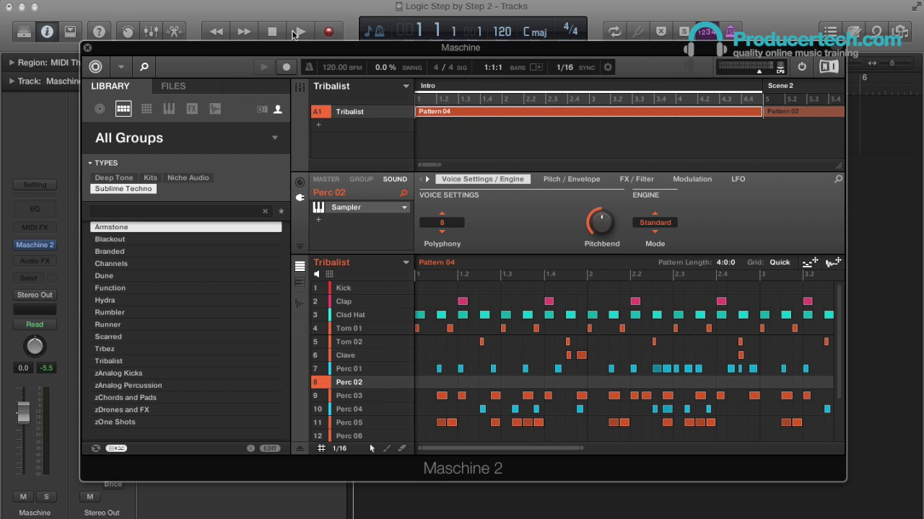
pyautogui.click(300, 32)
pyautogui.click(144, 66)
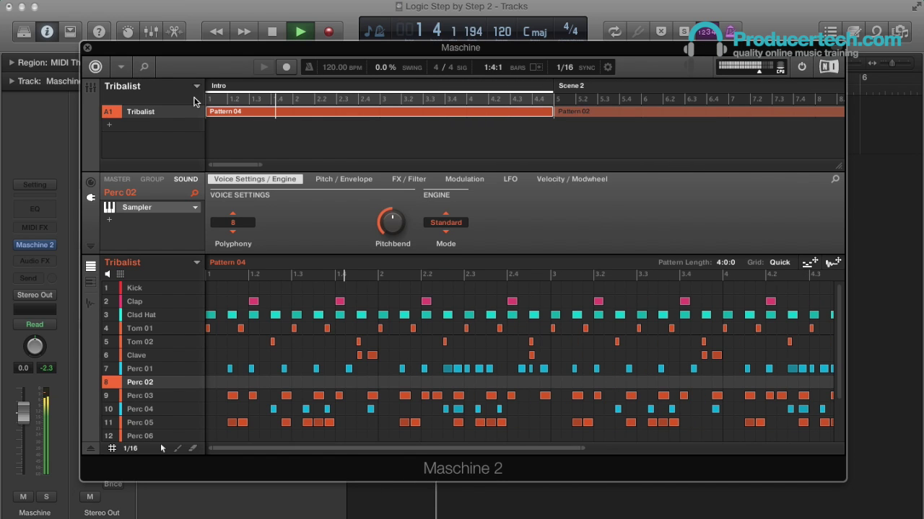
pyautogui.moveTo(258, 161); pyautogui.dragTo(245, 154)
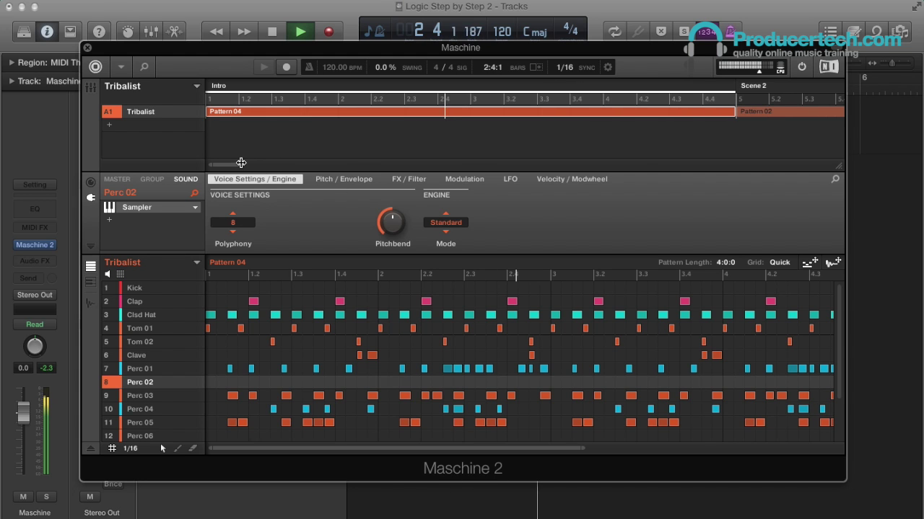
pyautogui.click(157, 318)
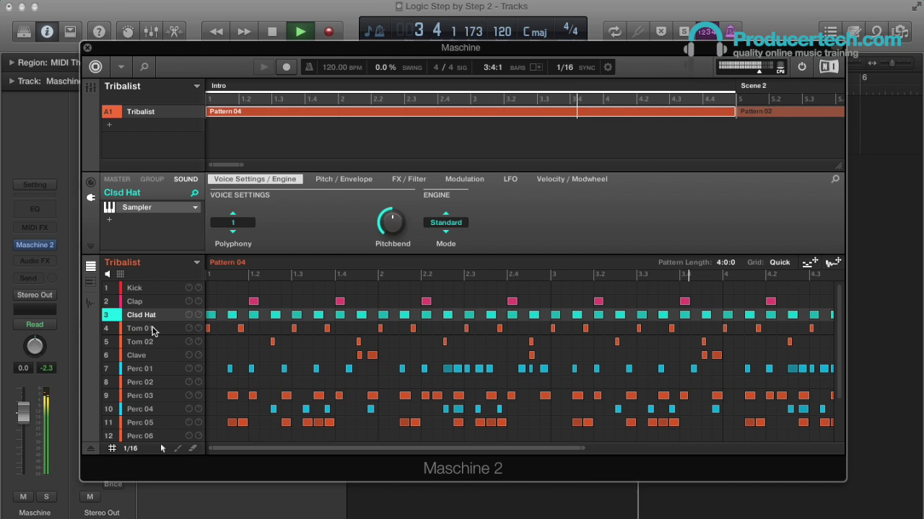
# Switch the pattern editor to Keyboard (piano-roll) view and step through Clsd Hat, Tom 01 and Tom 02
pyautogui.click(150, 329)
pyautogui.click(88, 282)
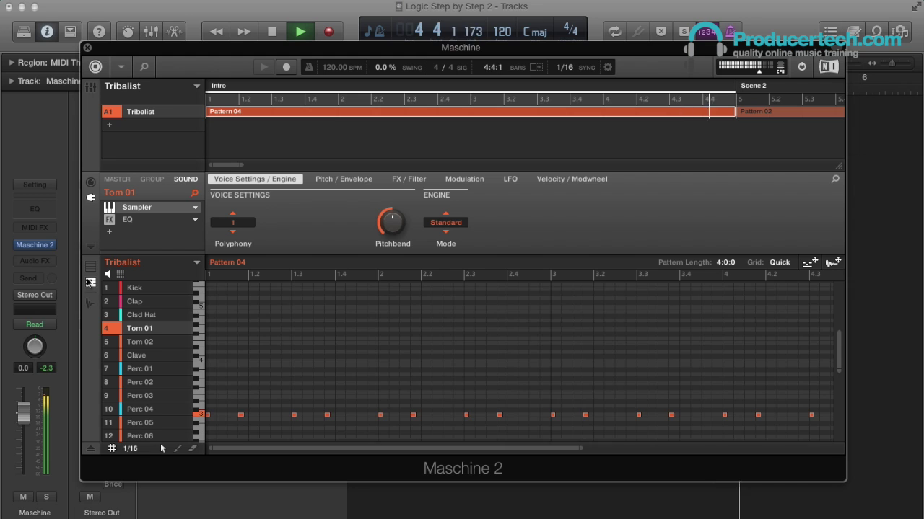
pyautogui.click(147, 317)
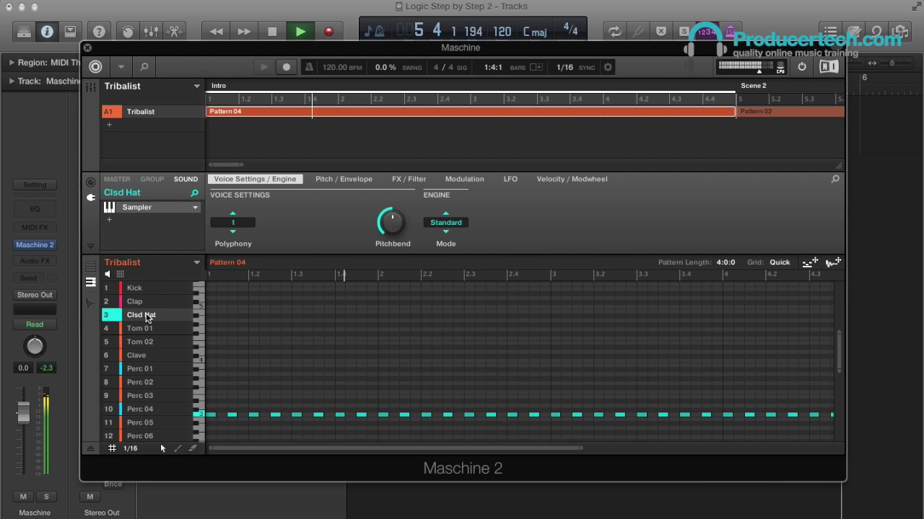
pyautogui.click(149, 329)
pyautogui.click(150, 344)
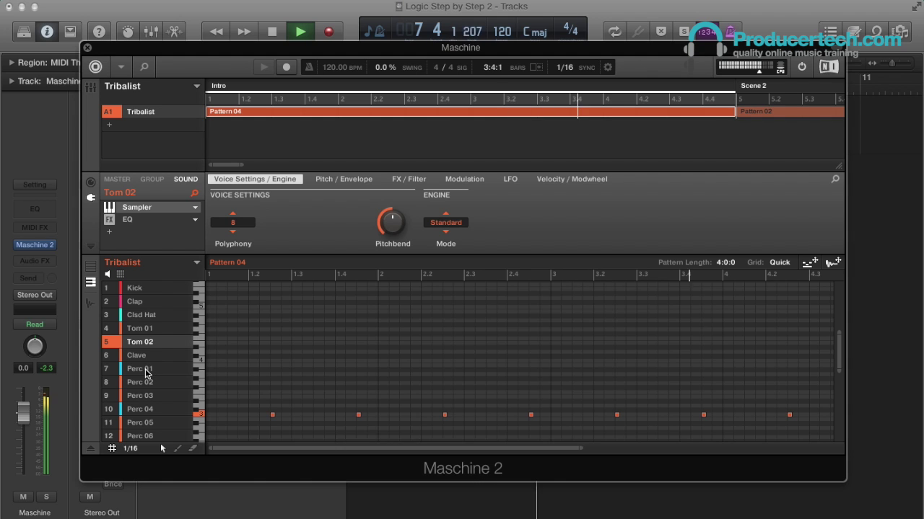
# Select Perc 01, solo it to listen, then unsolo it
pyautogui.click(146, 372)
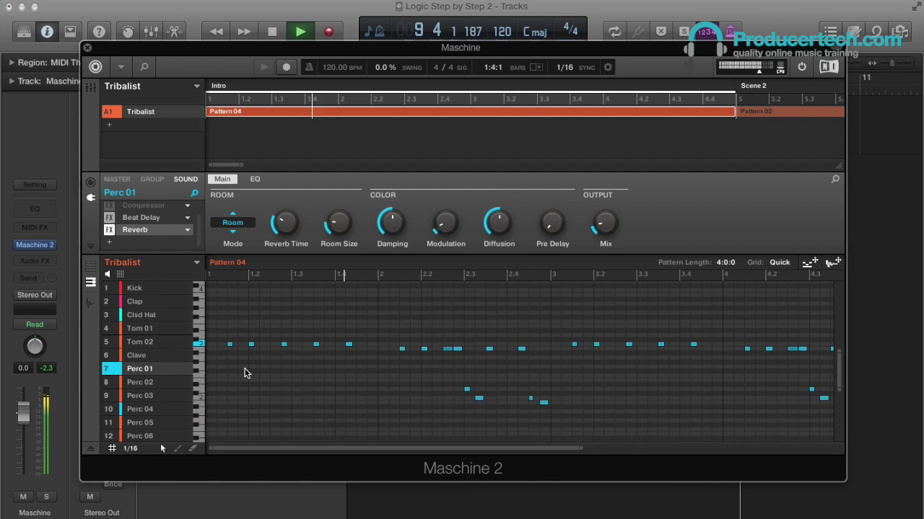
pyautogui.rightClick(112, 371)
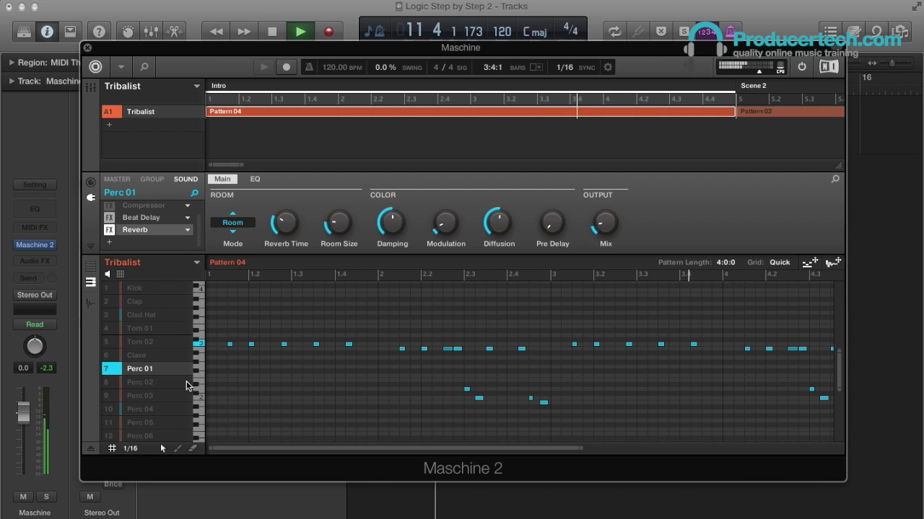
pyautogui.moveTo(582, 448); pyautogui.dragTo(648, 447)
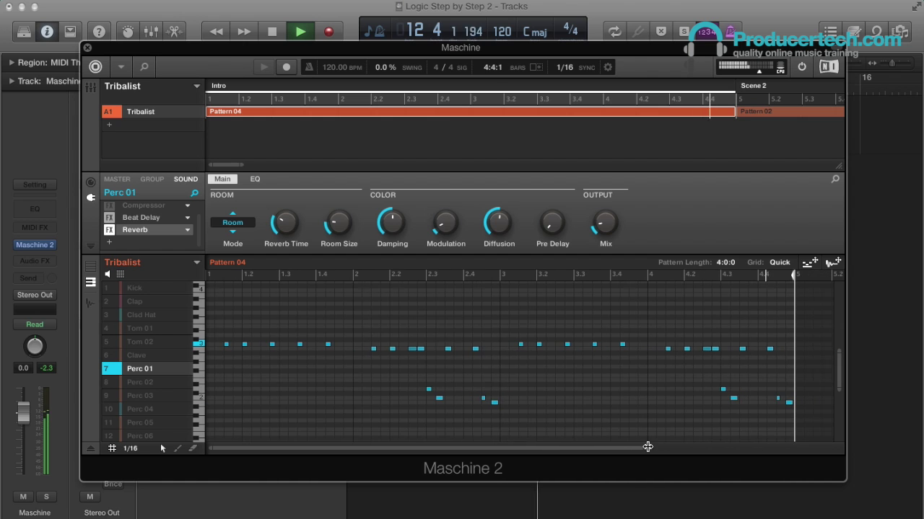
pyautogui.keyDown('shift'); pyautogui.click(105, 368); pyautogui.keyUp('shift')
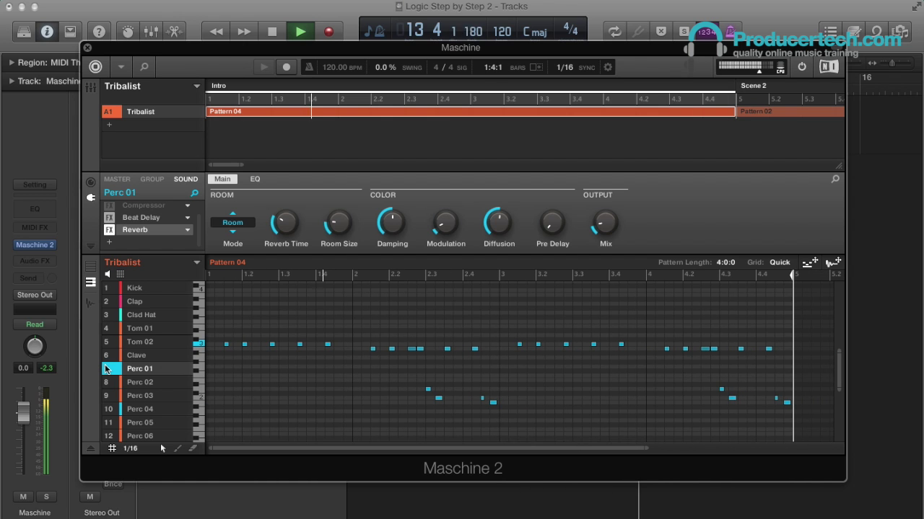
# Add a new empty Group B1 and copy the Tribalist group
pyautogui.click(85, 266)
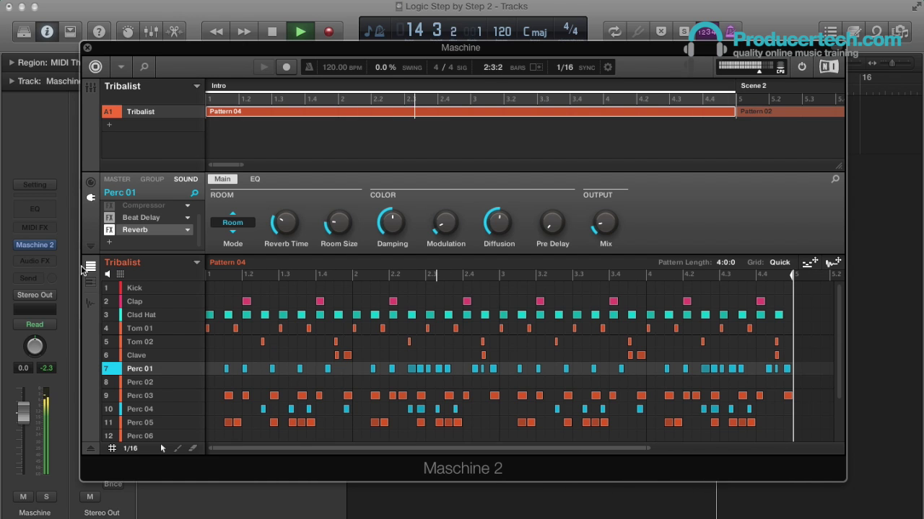
pyautogui.click(109, 125)
pyautogui.click(137, 112)
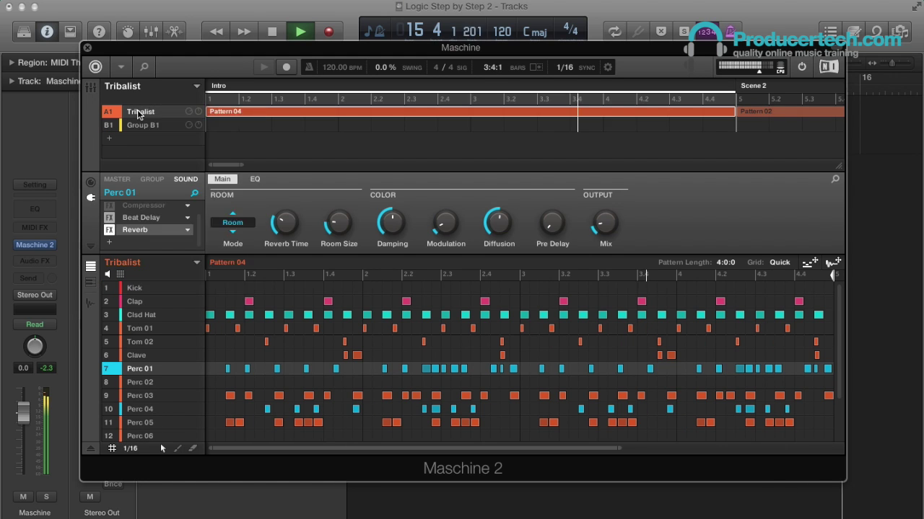
pyautogui.rightClick(136, 110)
pyautogui.click(179, 248)
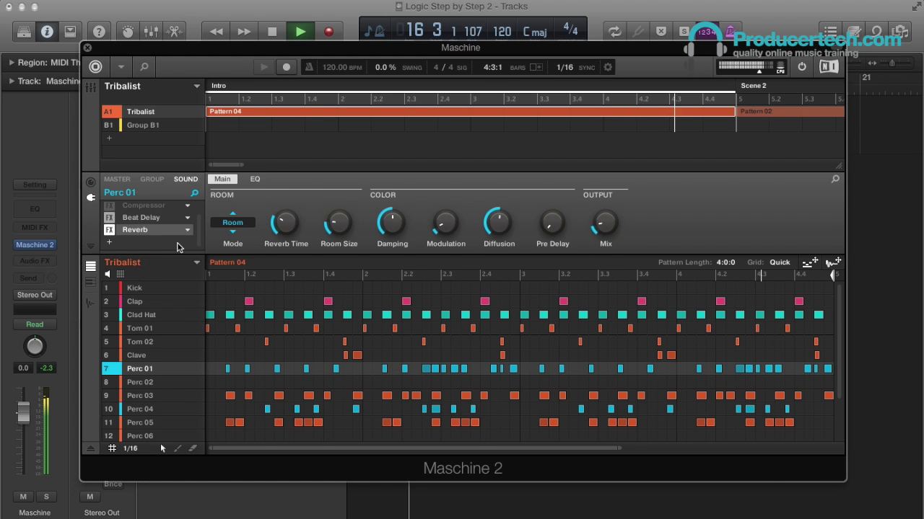
# Paste the Tribalist group into B1, then select Perc 01 in group A1
pyautogui.click(142, 125)
pyautogui.rightClick(145, 124)
pyautogui.click(167, 273)
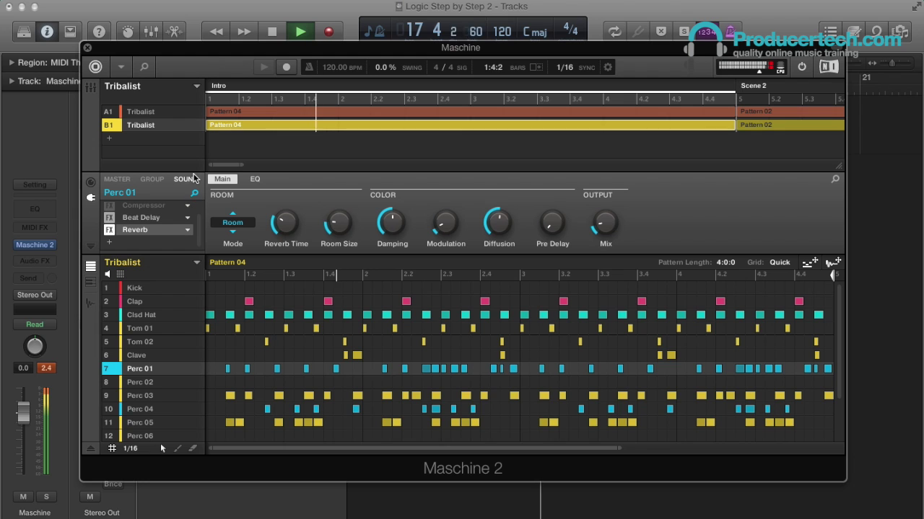
pyautogui.click(153, 112)
pyautogui.click(145, 369)
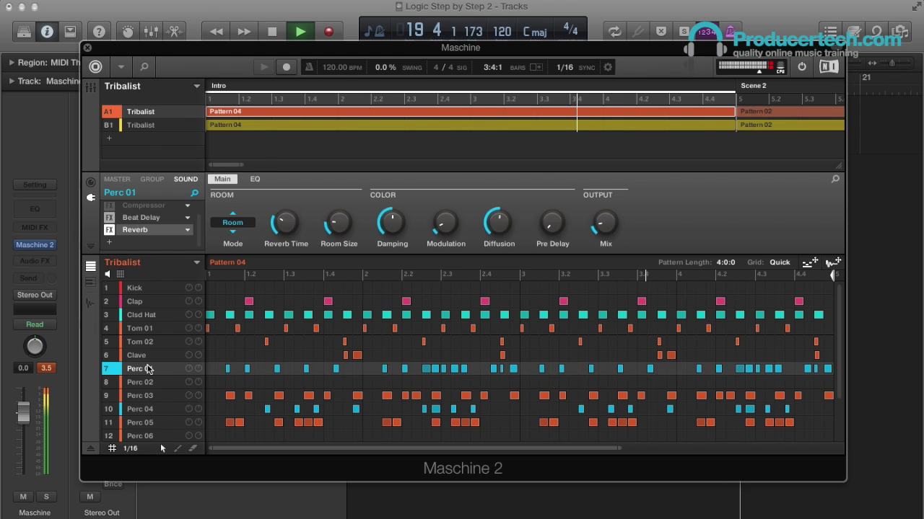
# Clear Perc 01 from group A1, and clear every B1 sound except Perc 01
pyautogui.press('Delete')
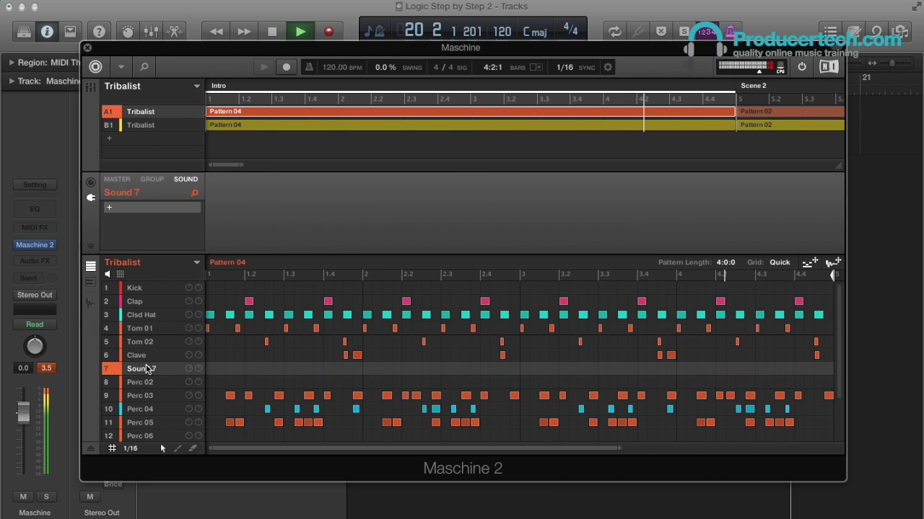
pyautogui.click(141, 126)
pyautogui.click(141, 289)
pyautogui.scroll(-4, 152, 329)
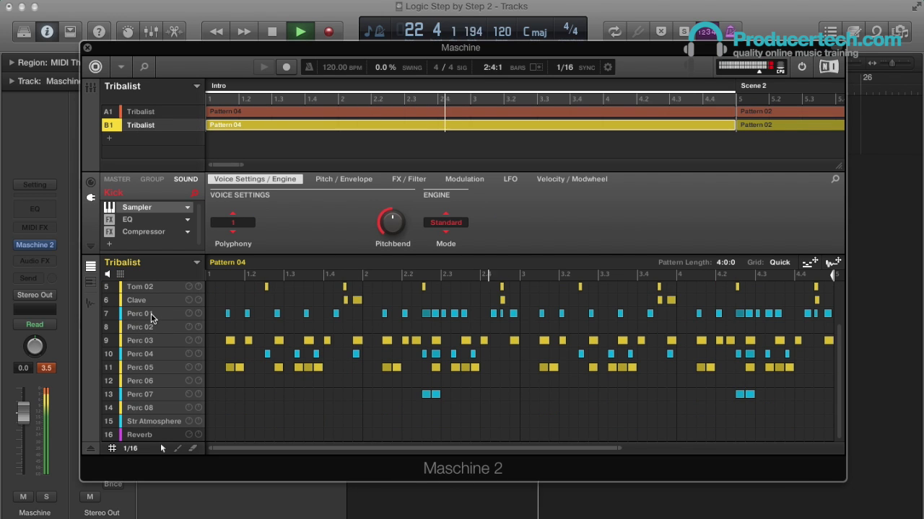
pyautogui.keyDown('super'); pyautogui.click(148, 315); pyautogui.keyUp('super')
pyautogui.press('Delete')
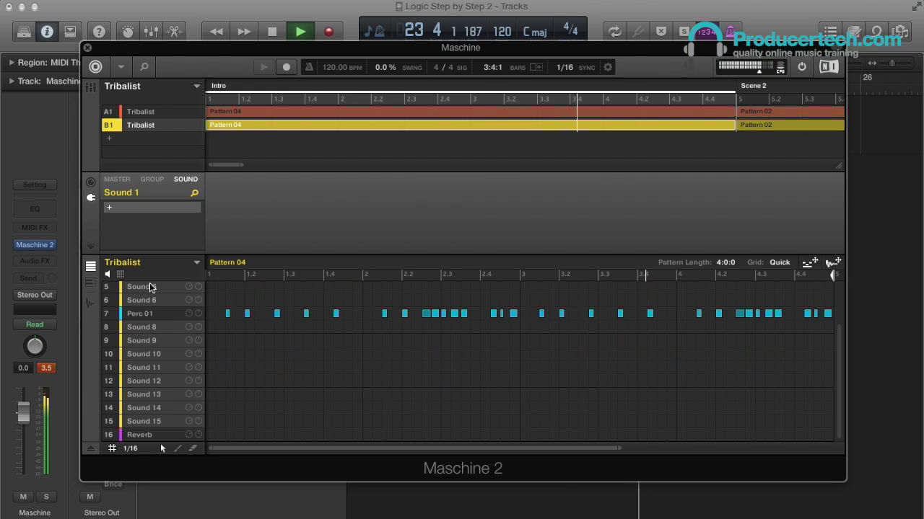
pyautogui.scroll(4, 148, 325)
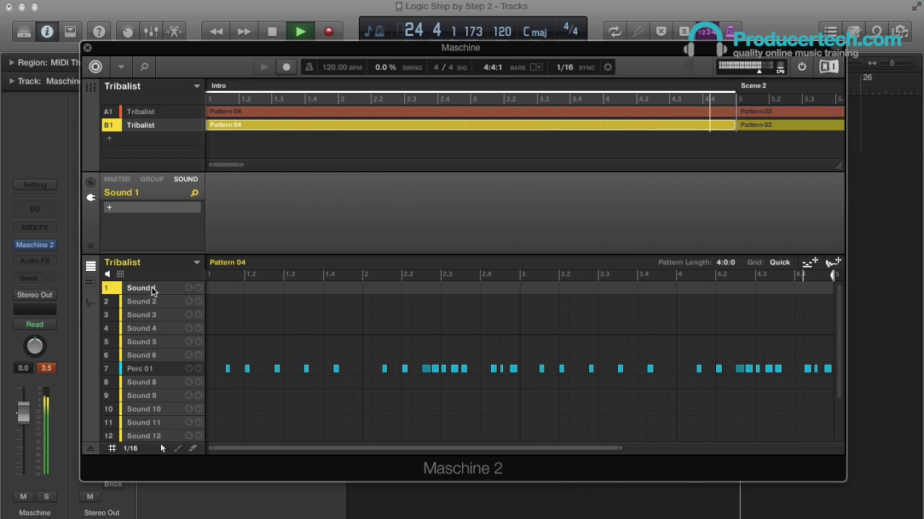
# Copy Perc 01 into B1's sound slot 1 and clear the old slot 7
pyautogui.rightClick(151, 368)
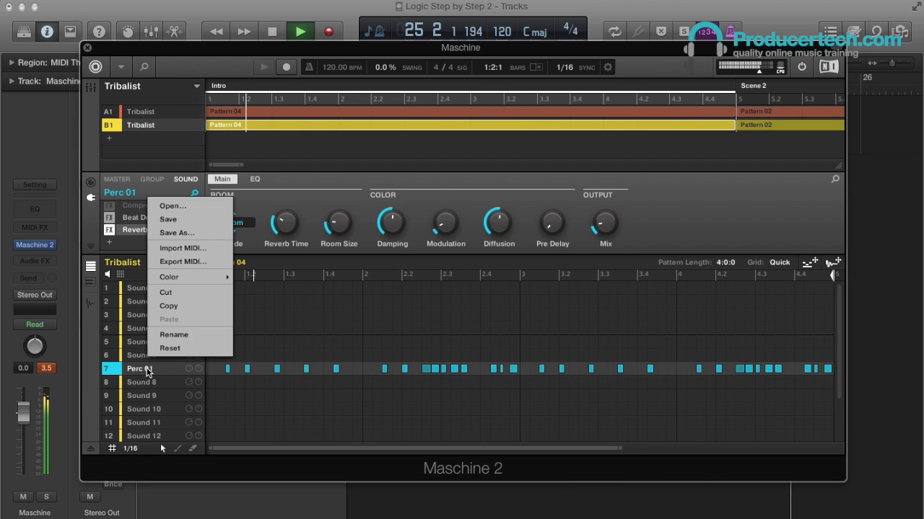
pyautogui.click(169, 306)
pyautogui.rightClick(141, 288)
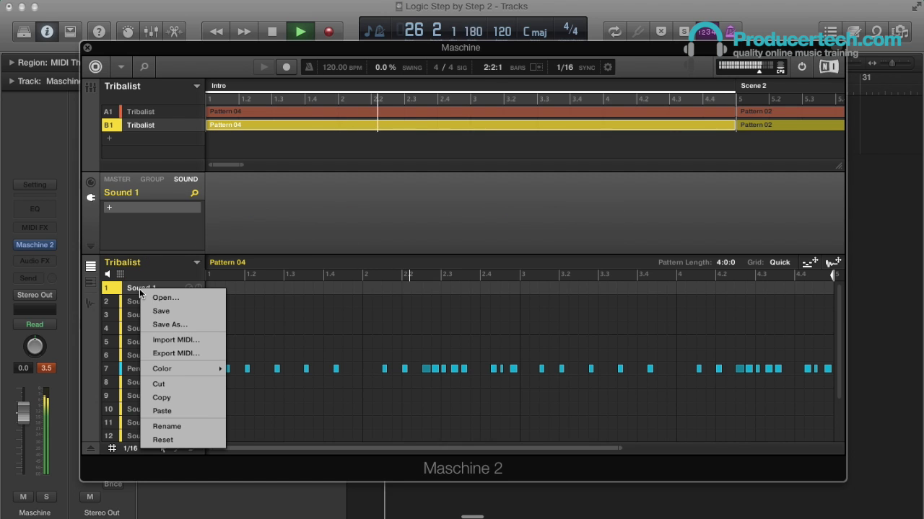
pyautogui.click(173, 410)
pyautogui.click(144, 369)
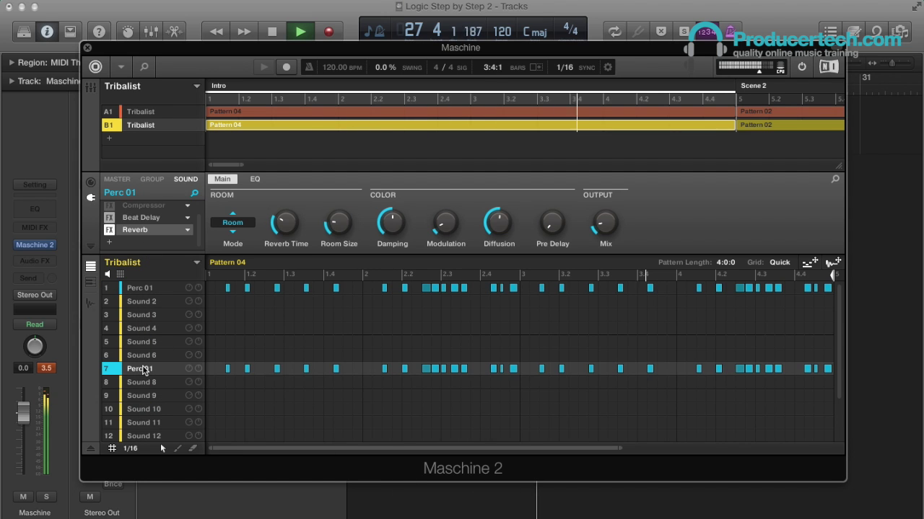
pyautogui.press('Delete')
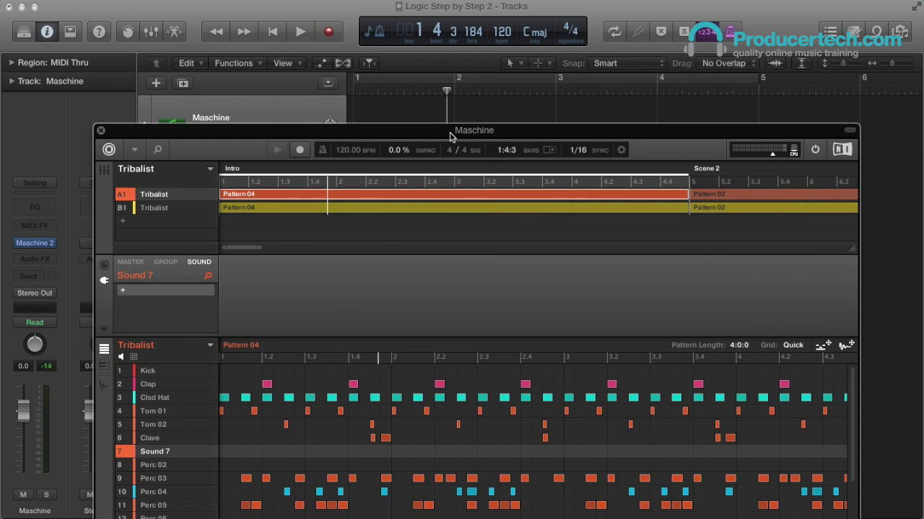
# Add 2 new Software Instrument tracks to the Logic project
pyautogui.moveTo(451, 137); pyautogui.dragTo(523, 282)
pyautogui.click(285, 204)
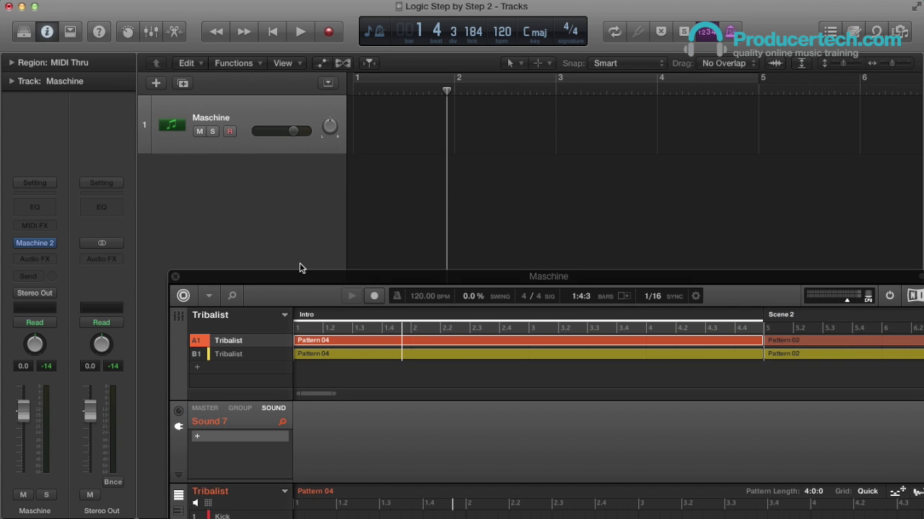
pyautogui.click(156, 83)
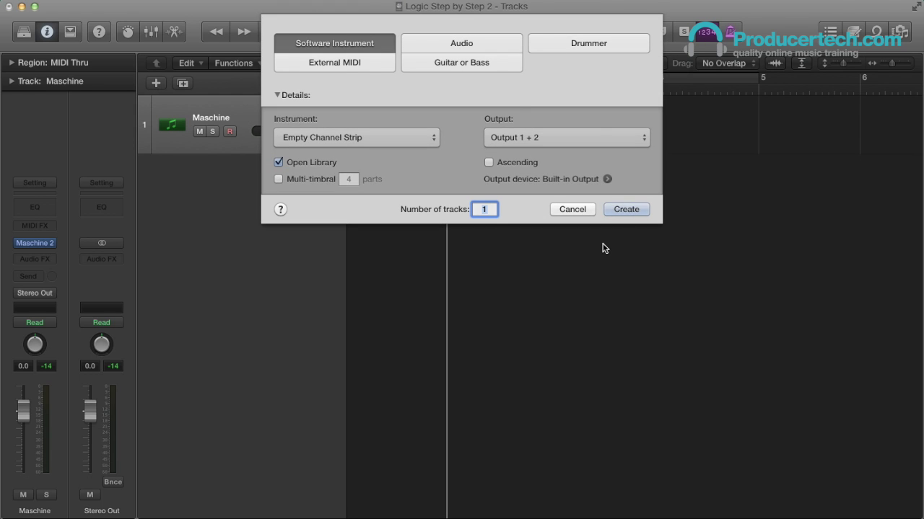
pyautogui.write('2')
pyautogui.click(624, 210)
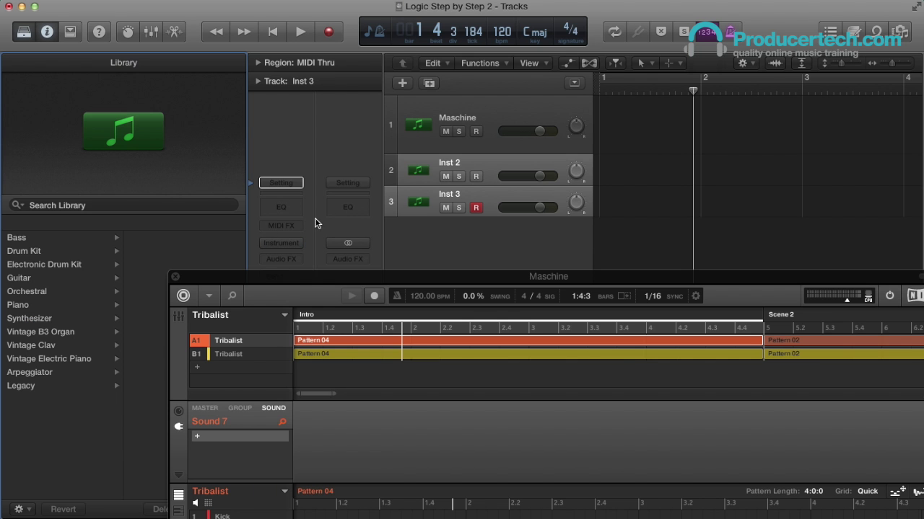
# Set Inst 2 to MIDI channel 1 and Inst 3 to MIDI channel 2 in the Track inspector
pyautogui.click(461, 169)
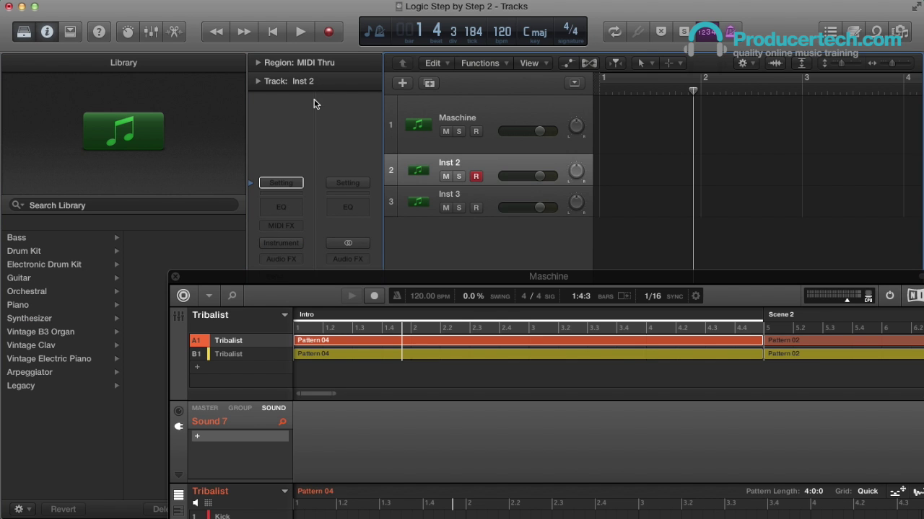
pyautogui.click(257, 82)
pyautogui.click(323, 136)
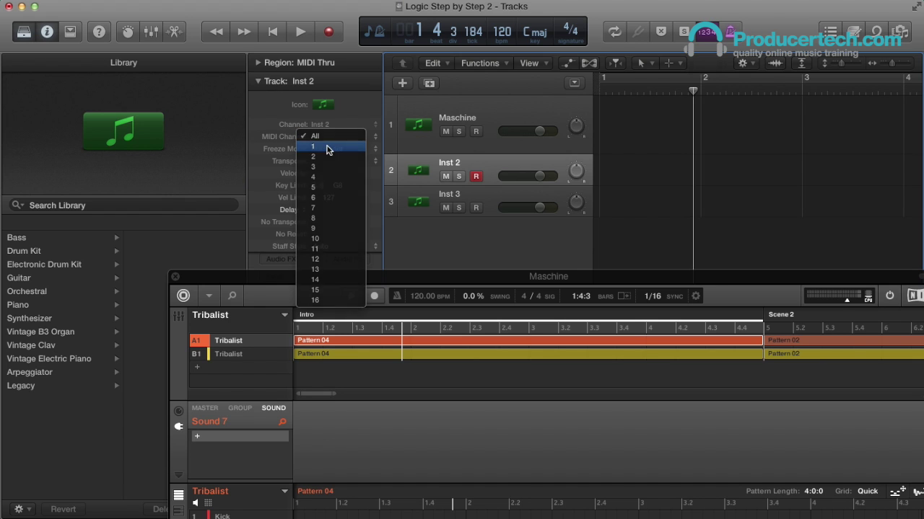
pyautogui.click(329, 148)
pyautogui.click(457, 197)
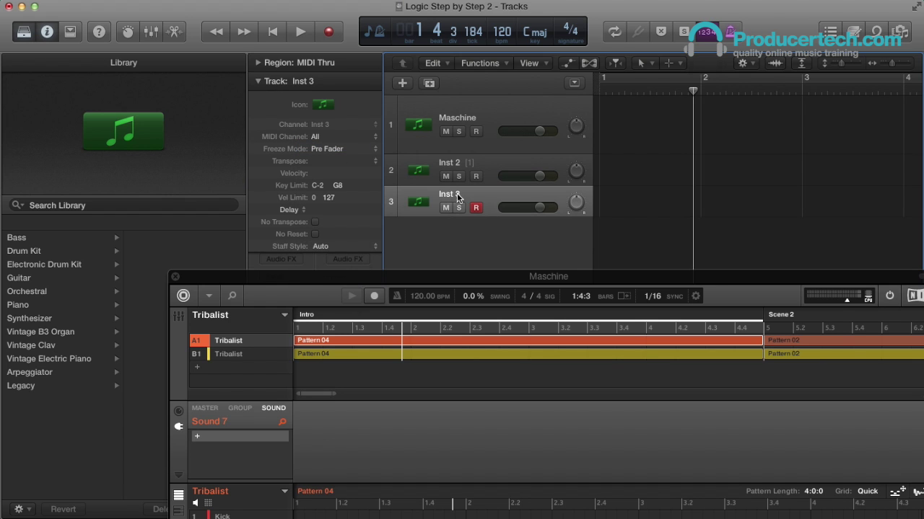
pyautogui.click(323, 136)
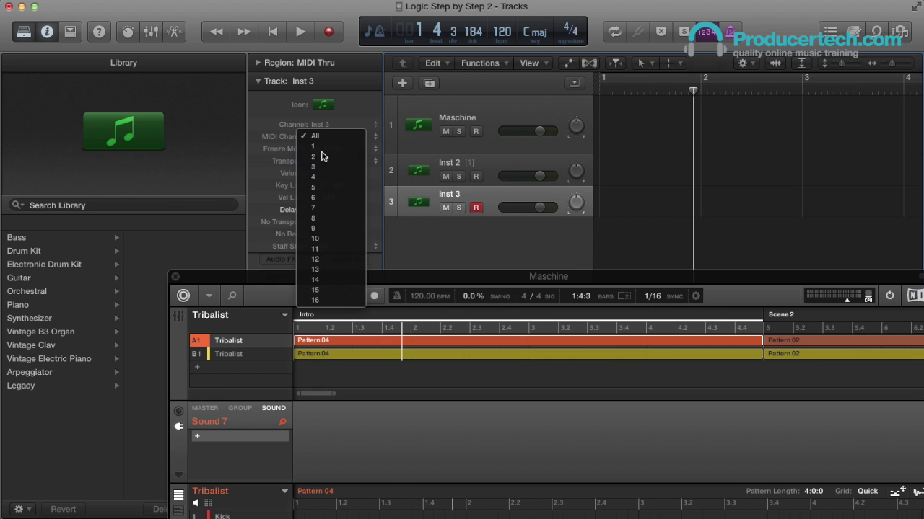
pyautogui.click(329, 160)
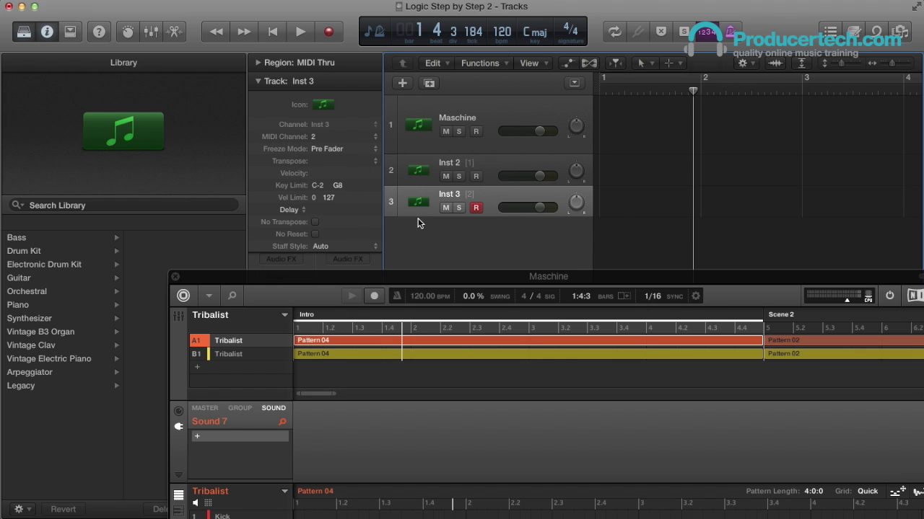
pyautogui.click(261, 82)
# Set the Tribalist group's MIDI Batch Setup to Sounds to MIDI Notes
pyautogui.moveTo(457, 282); pyautogui.dragTo(341, 69)
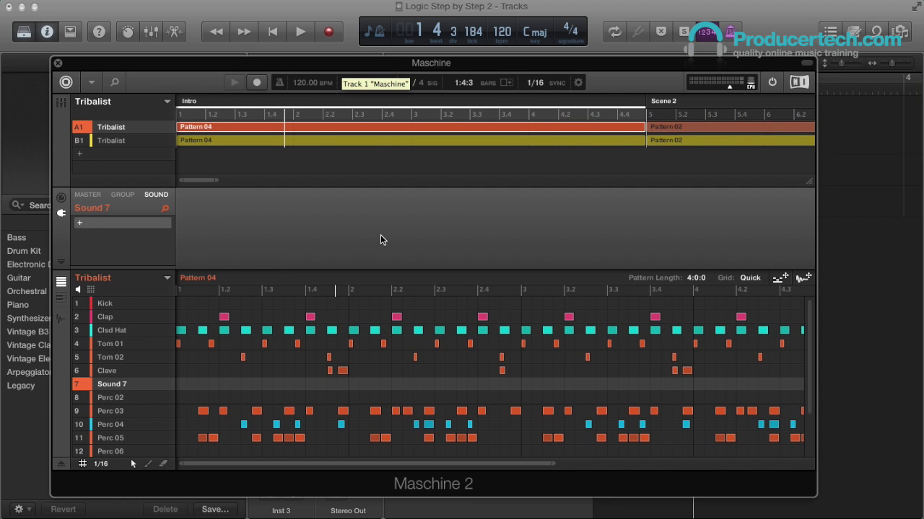
pyautogui.rightClick(120, 280)
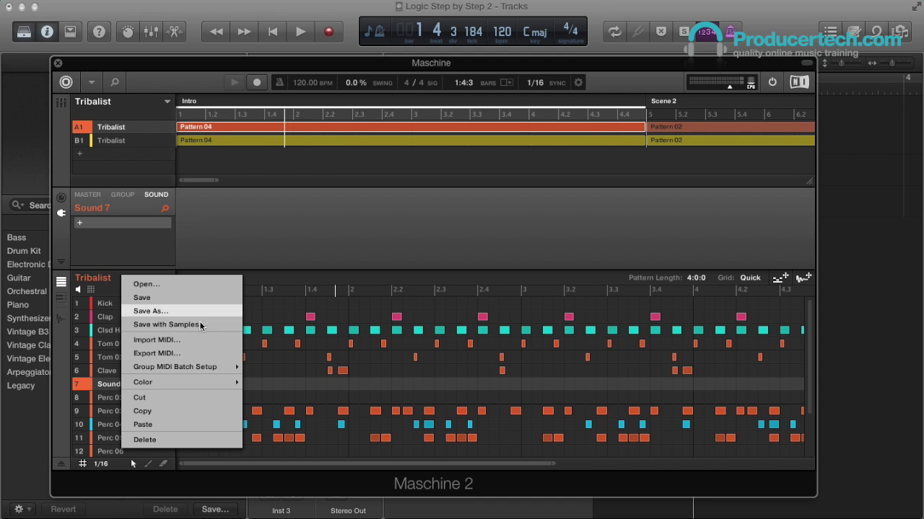
pyautogui.moveTo(206, 369)
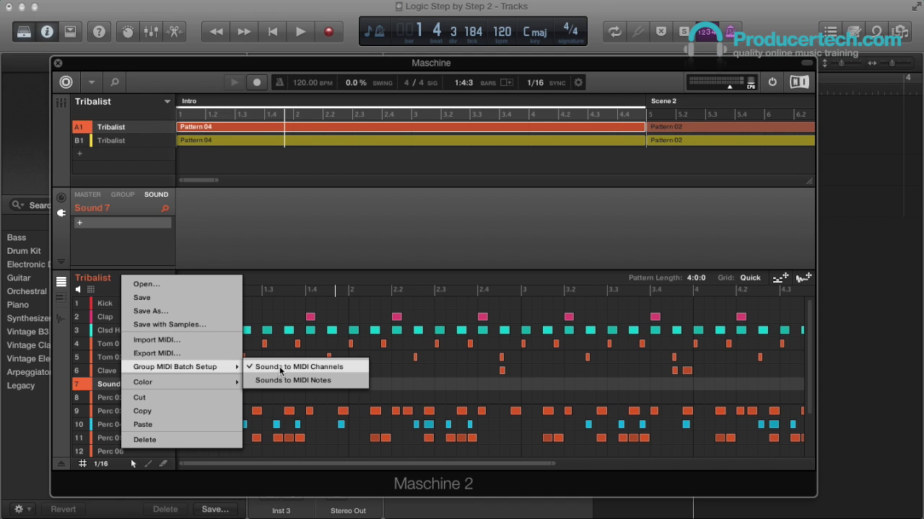
pyautogui.click(340, 380)
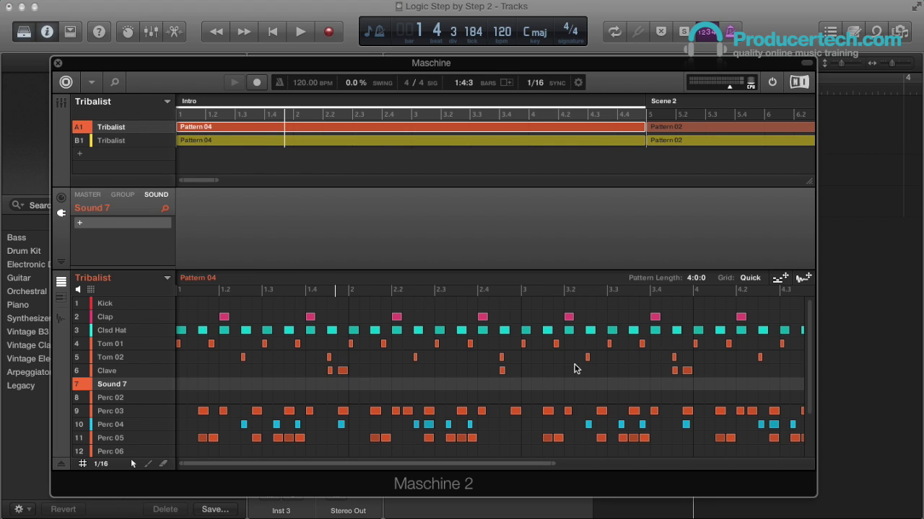
pyautogui.moveTo(770, 70); pyautogui.dragTo(178, 189)
# Drag the Tribalist Pattern 04 MIDI onto Inst 2 at bar 1
pyautogui.click(24, 32)
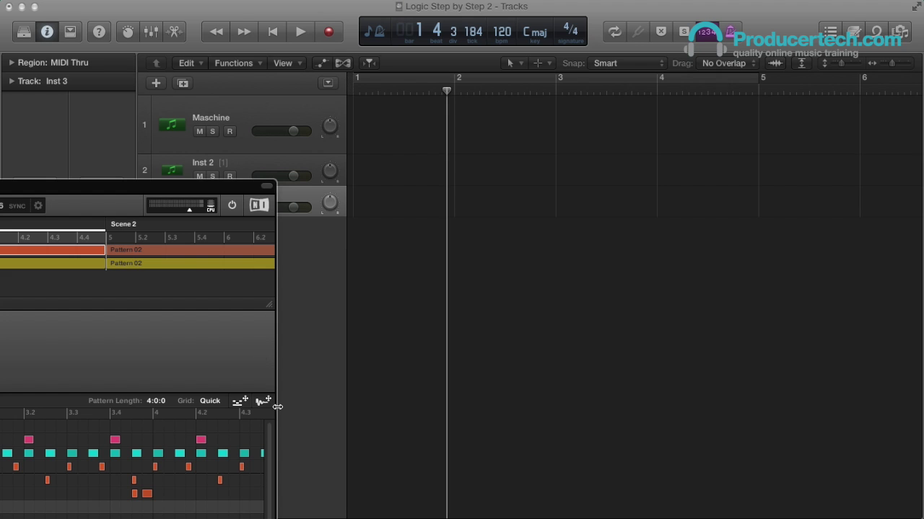
pyautogui.moveTo(239, 403); pyautogui.dragTo(362, 179)
pyautogui.click(163, 204)
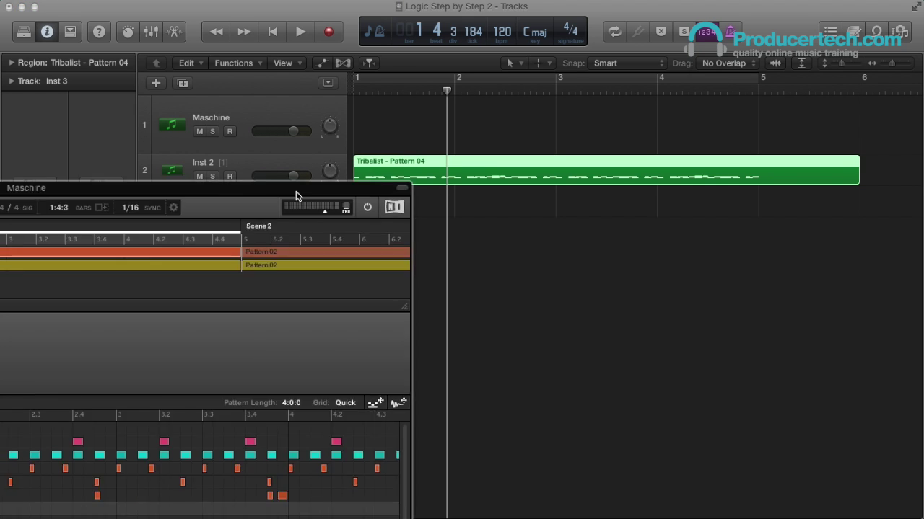
# Map group B1's sounds to MIDI notes and drag Perc 01's Pattern 04 onto Inst 3 at bar 1
pyautogui.click(202, 137)
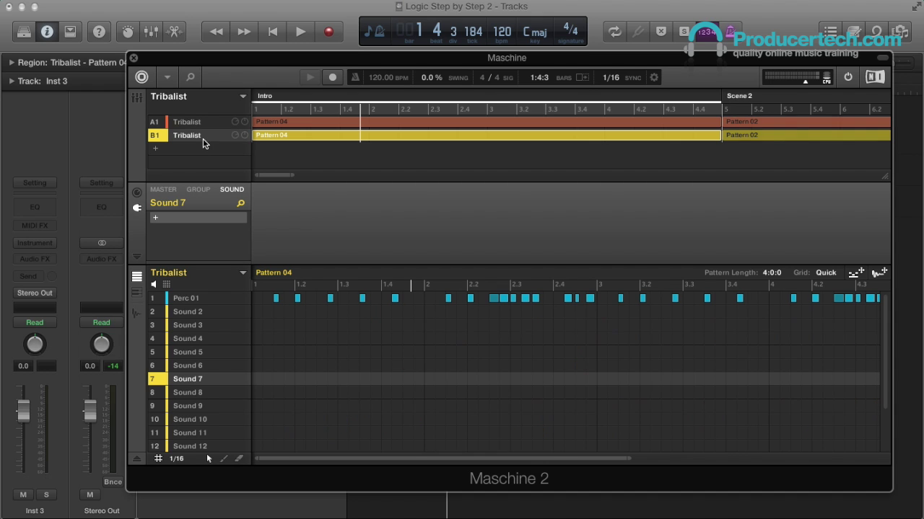
pyautogui.rightClick(192, 274)
pyautogui.moveTo(256, 364)
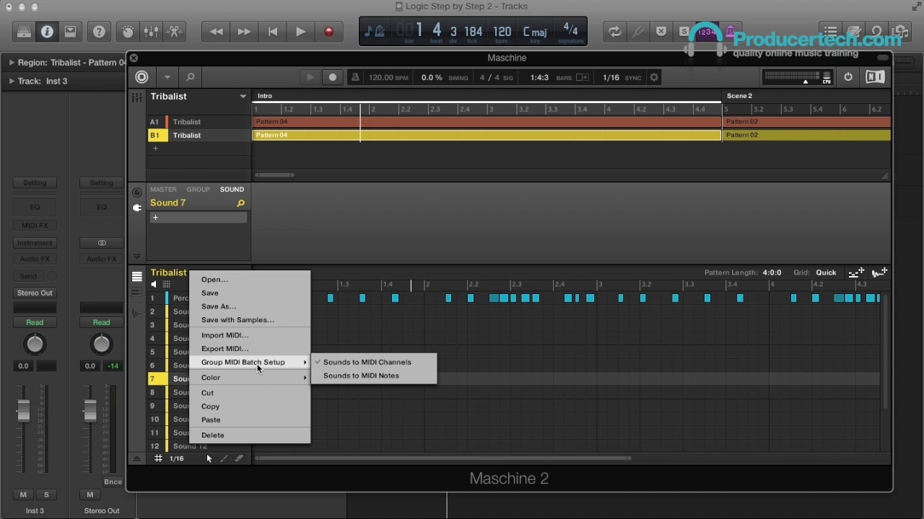
pyautogui.click(341, 377)
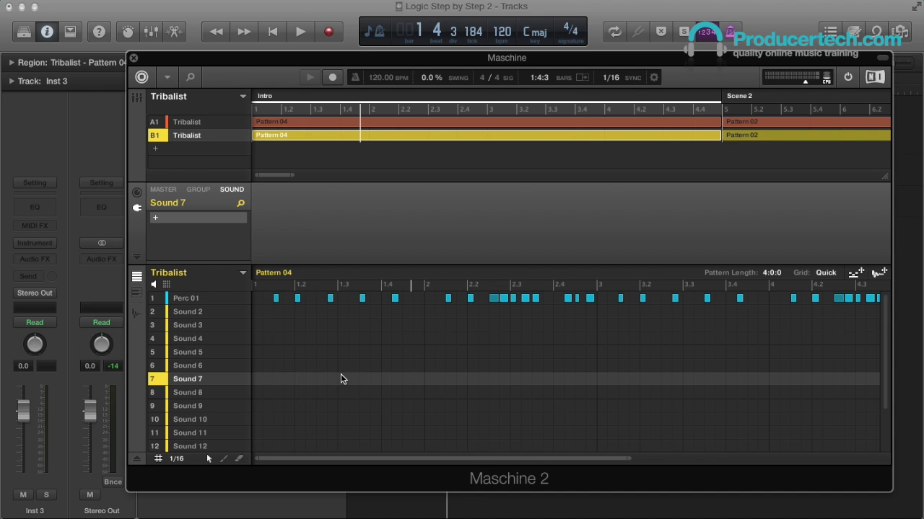
pyautogui.click(137, 294)
pyautogui.click(189, 299)
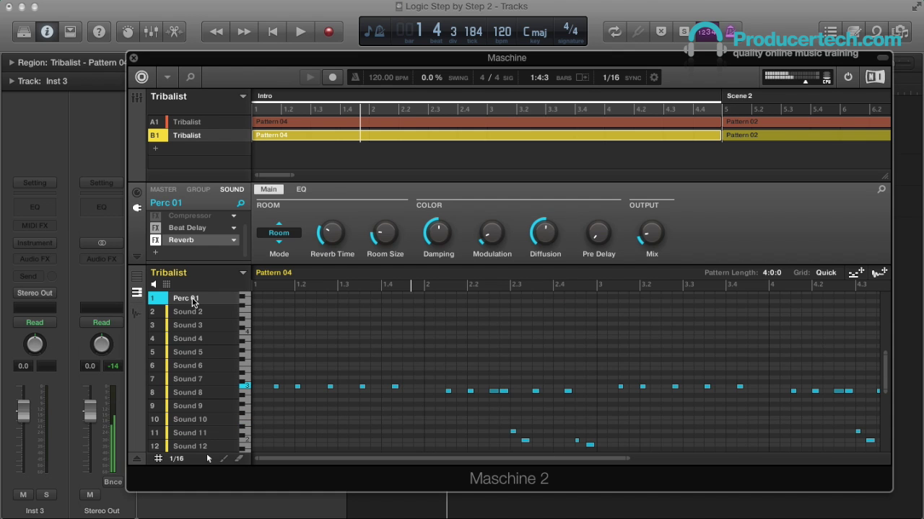
pyautogui.moveTo(685, 58); pyautogui.dragTo(108, 216)
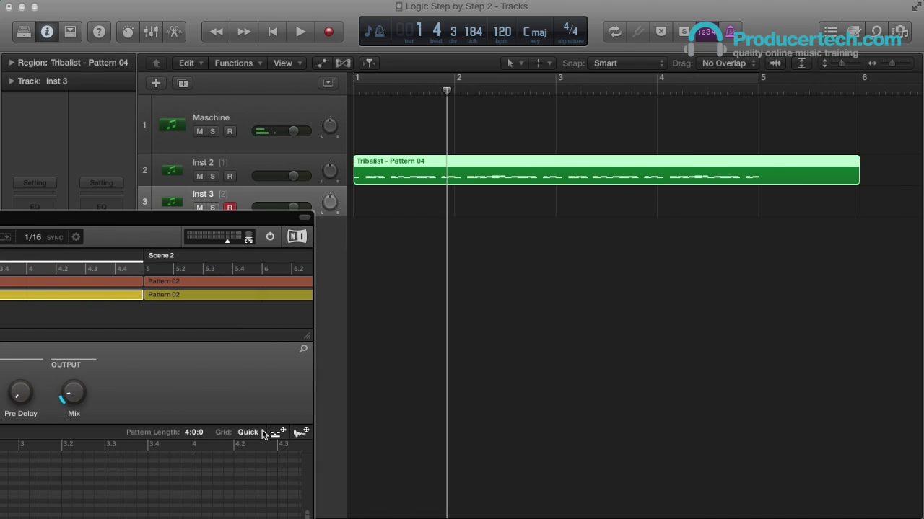
pyautogui.moveTo(278, 437); pyautogui.dragTo(365, 202)
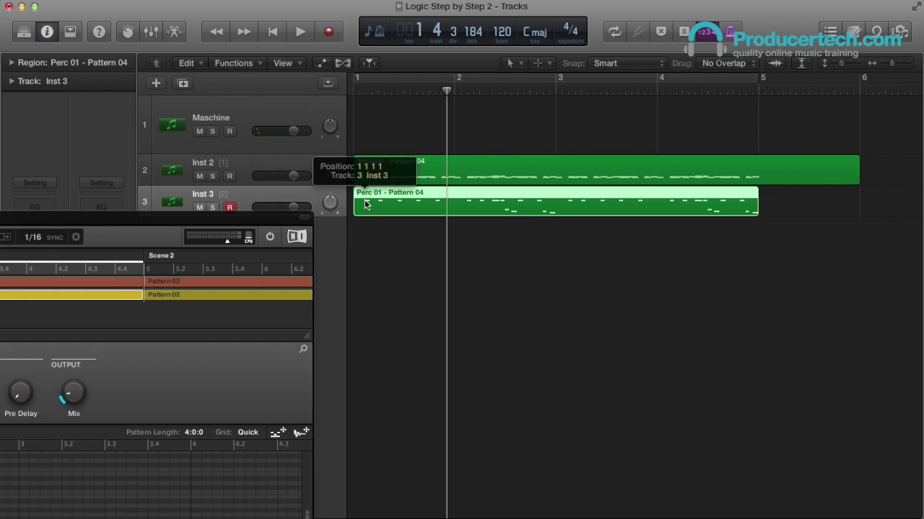
pyautogui.moveTo(215, 224); pyautogui.dragTo(761, 128)
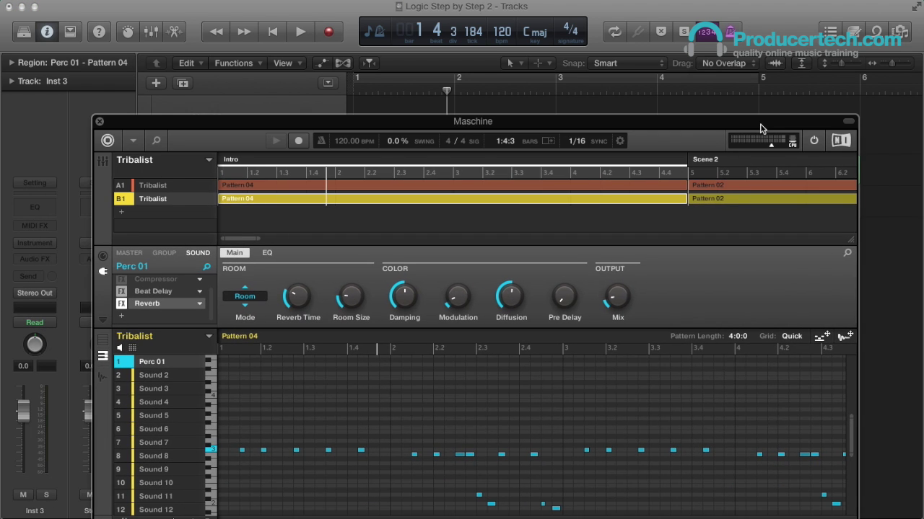
# Delete the A1 and B1 Pattern 04 clips from Maschine's Intro scene
pyautogui.rightClick(336, 201)
pyautogui.rightClick(344, 188)
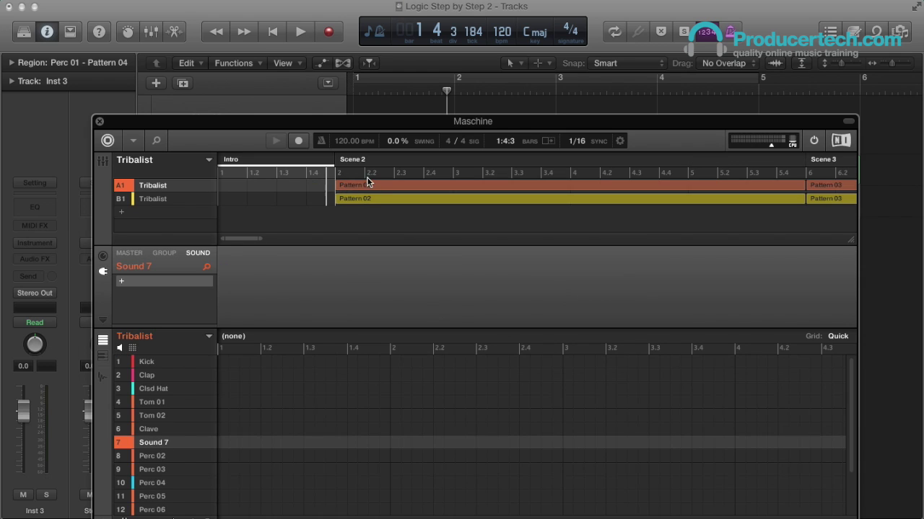
pyautogui.click(320, 8)
pyautogui.moveTo(259, 124); pyautogui.dragTo(265, 304)
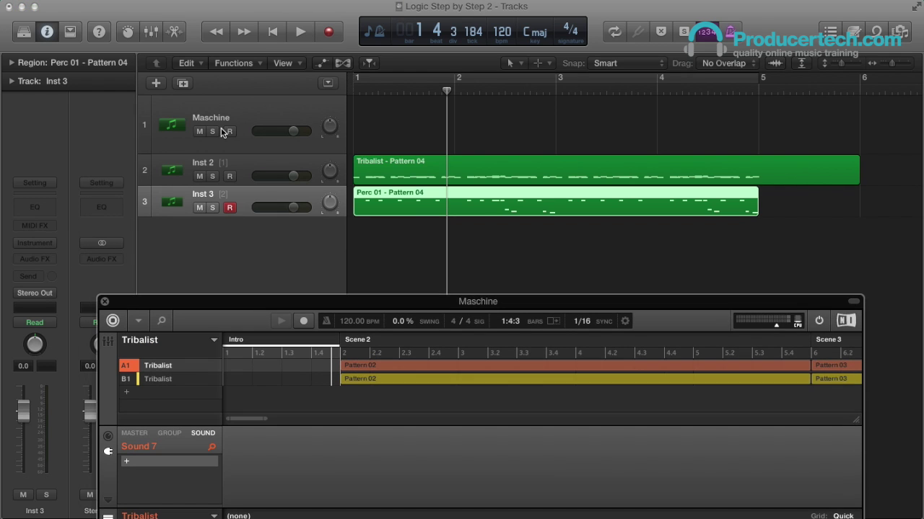
# Rename track 2 to 'Group 1' and track 3 to 'Group 2'
pyautogui.doubleClick(209, 165)
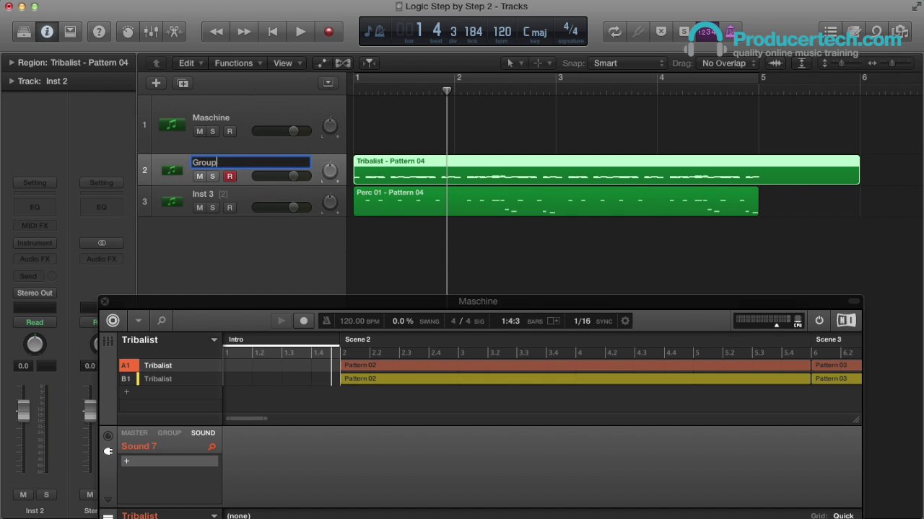
pyautogui.press('Return')
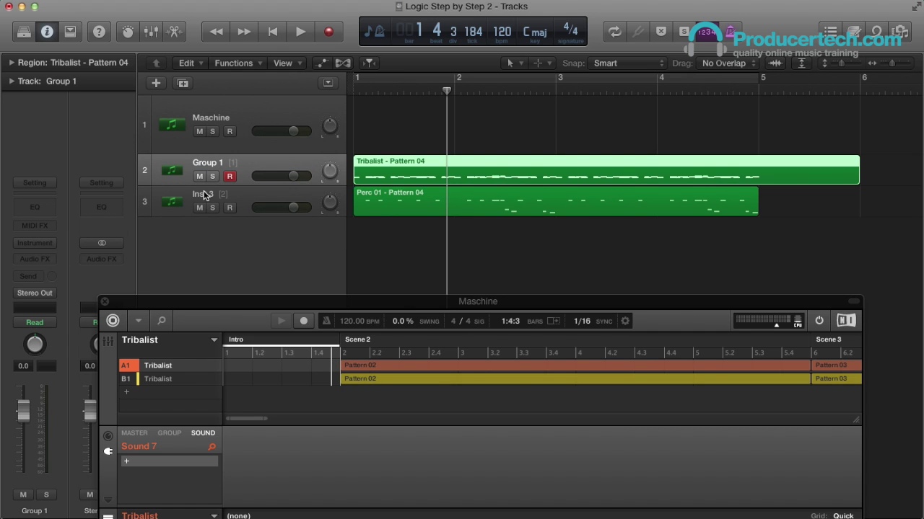
pyautogui.doubleClick(204, 195)
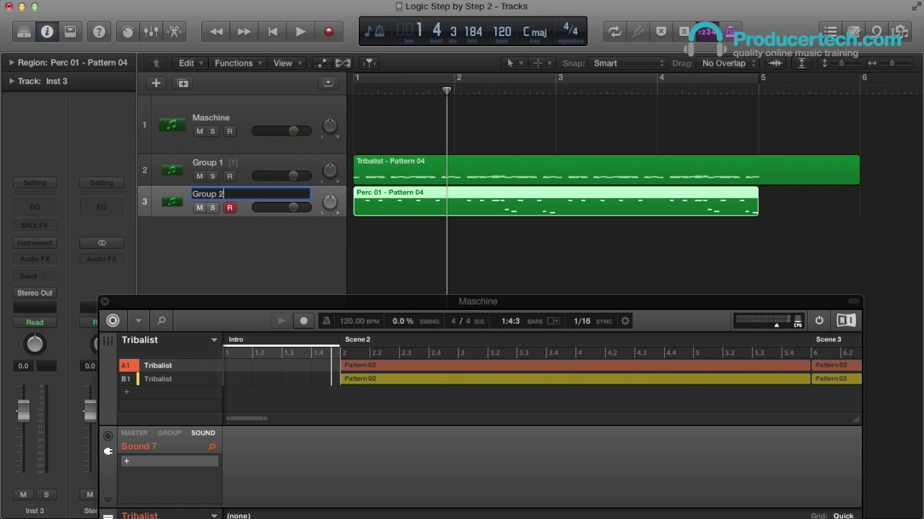
pyautogui.press('Return')
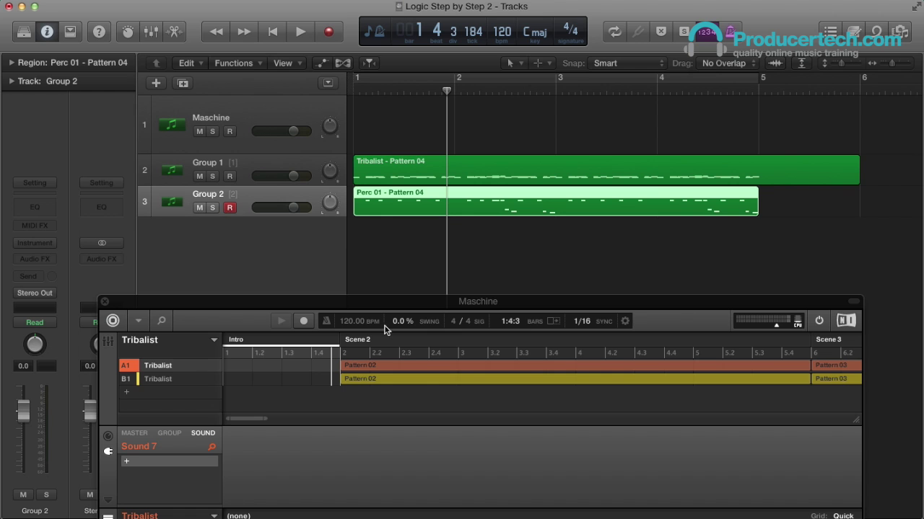
# Open the Environment window and the Advanced preferences, then close both
pyautogui.moveTo(322, 303); pyautogui.dragTo(442, 309)
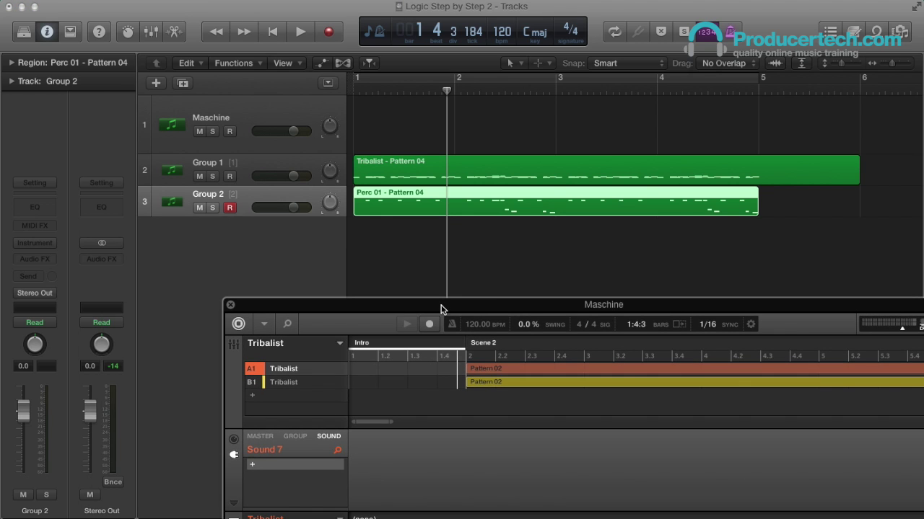
pyautogui.click(261, 4)
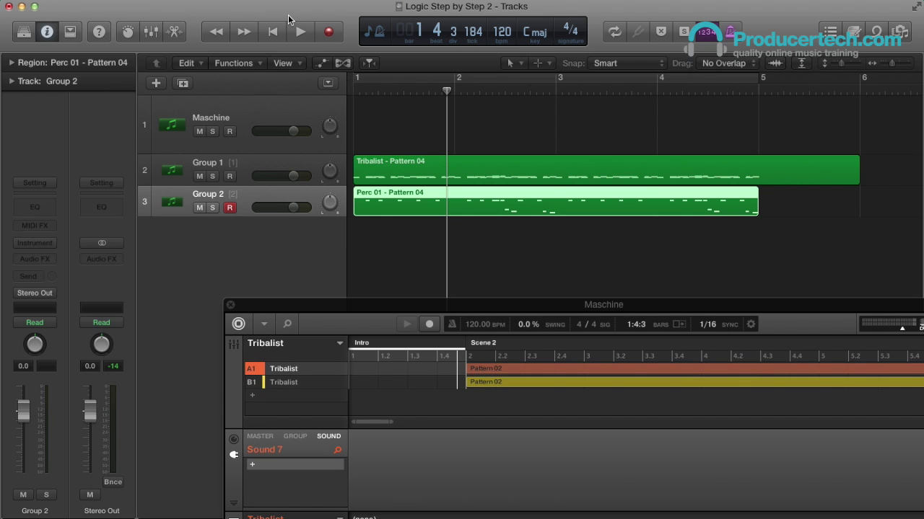
pyautogui.press('super+0')
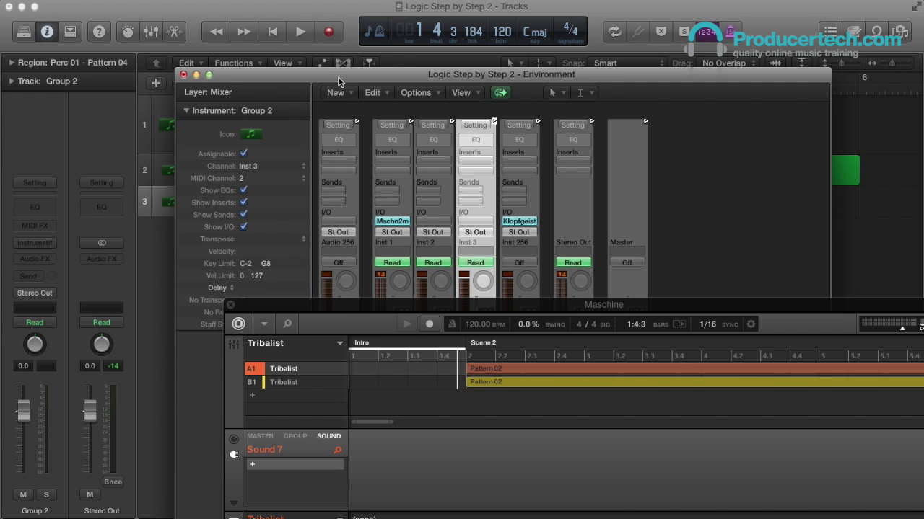
pyautogui.moveTo(339, 80); pyautogui.dragTo(275, 60)
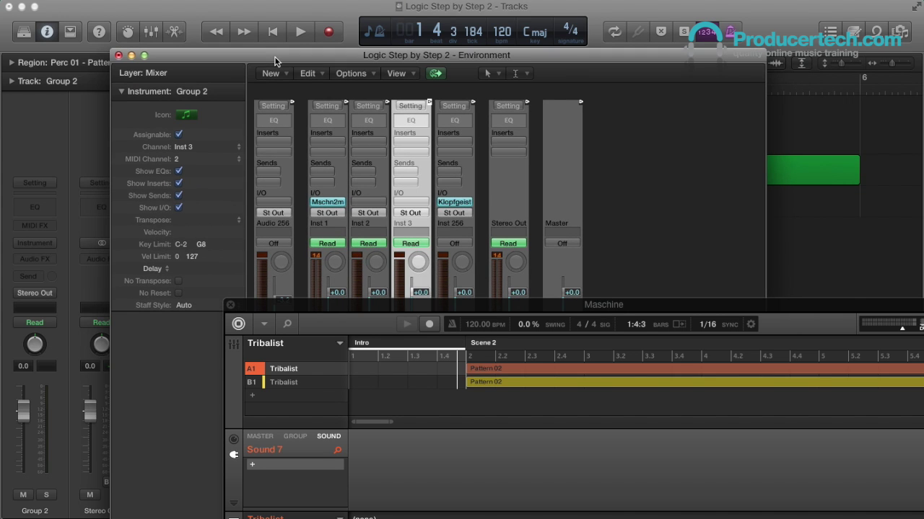
pyautogui.click(119, 55)
pyautogui.press('super+comma')
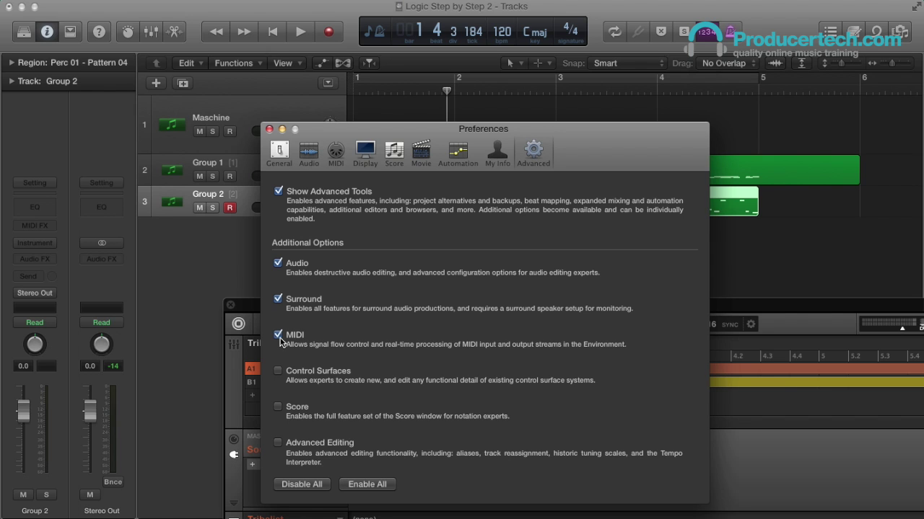
pyautogui.click(269, 130)
# Reopen the Environment mixer, inspect the Group 1 and Group 2 channel strips, then close it
pyautogui.press('super+0')
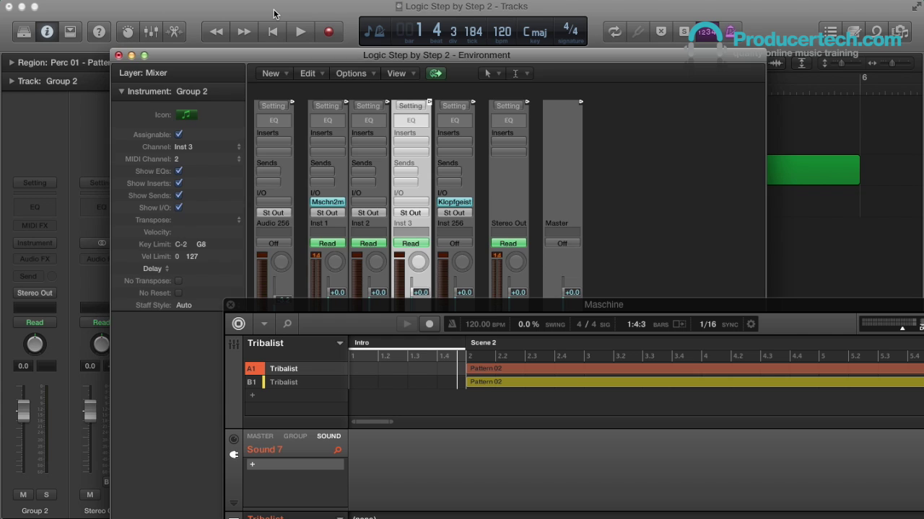
pyautogui.moveTo(459, 57); pyautogui.dragTo(426, 42)
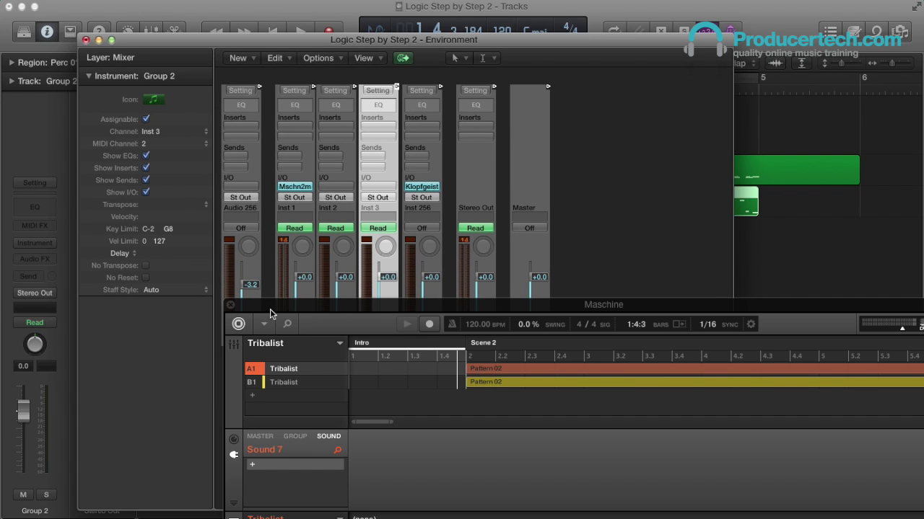
pyautogui.moveTo(271, 314); pyautogui.dragTo(534, 438)
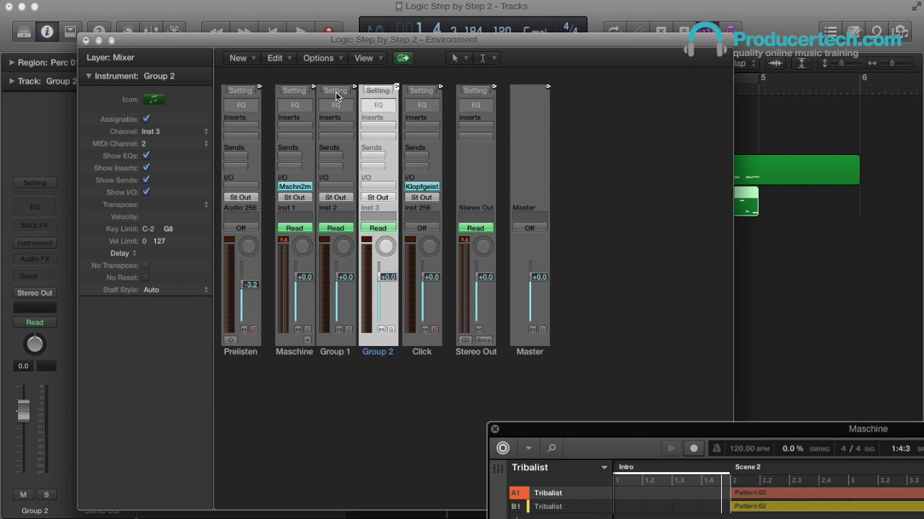
pyautogui.moveTo(353, 89); pyautogui.dragTo(316, 91)
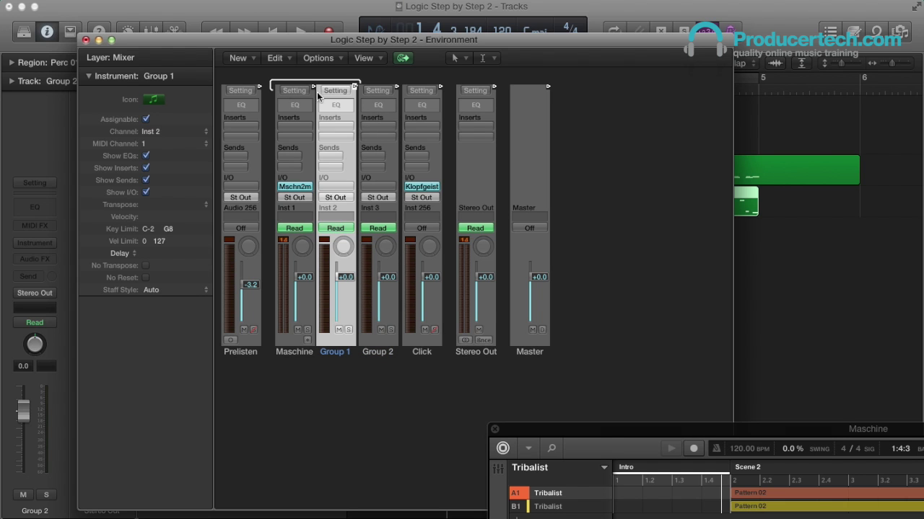
pyautogui.moveTo(394, 88); pyautogui.dragTo(282, 90)
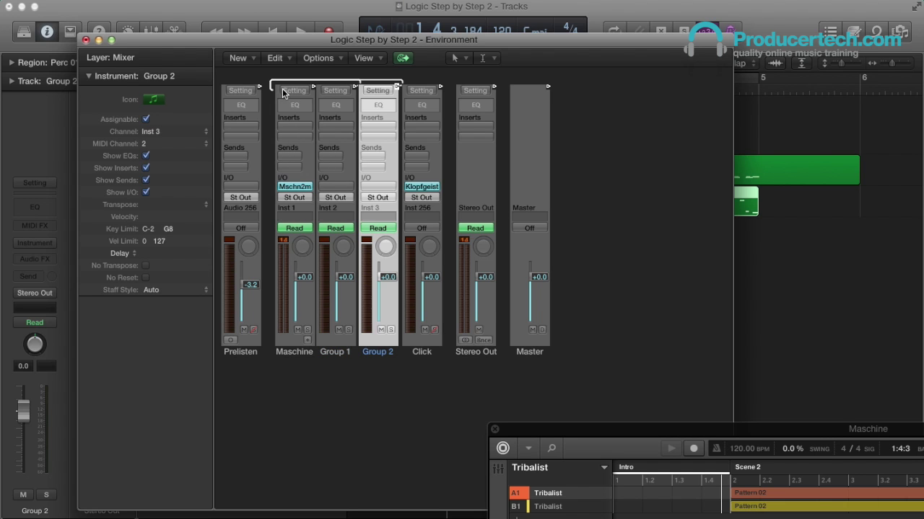
pyautogui.click(85, 40)
pyautogui.moveTo(616, 435); pyautogui.dragTo(185, 55)
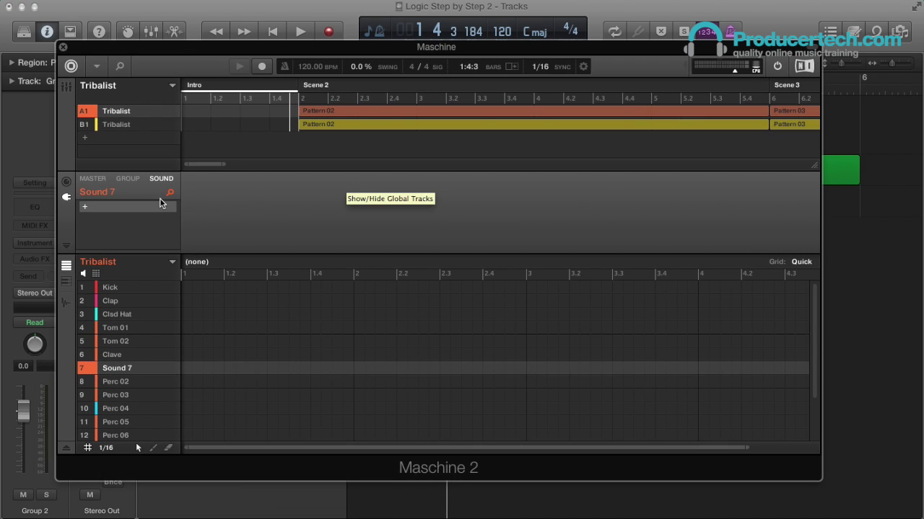
# Set group A1's MIDI input channel to 1
pyautogui.click(127, 179)
pyautogui.click(65, 182)
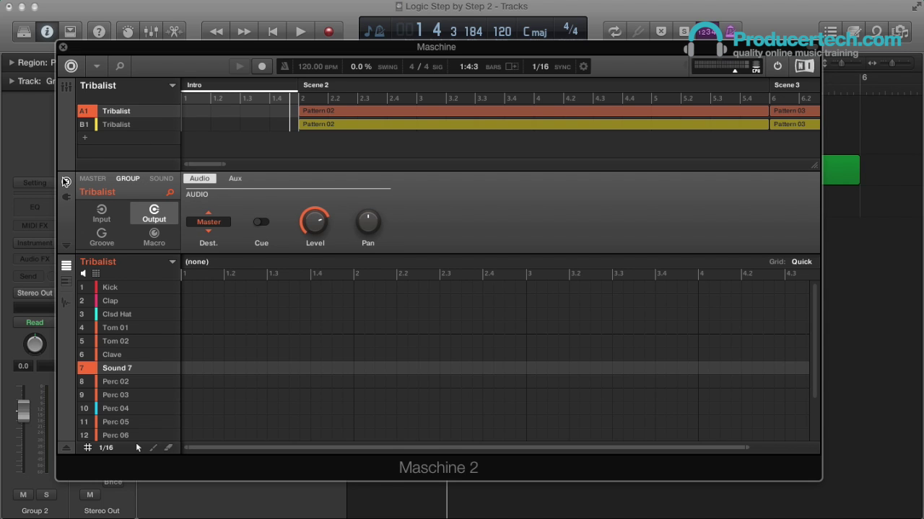
pyautogui.click(102, 210)
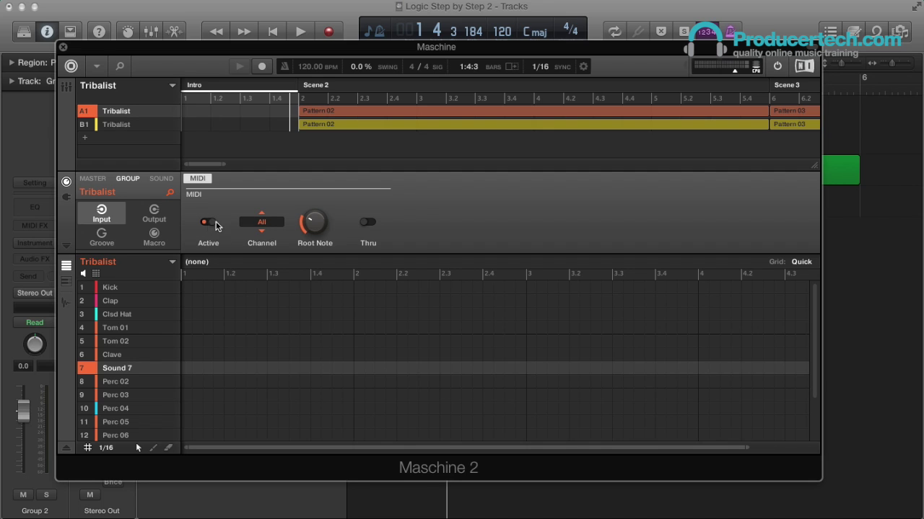
pyautogui.click(263, 224)
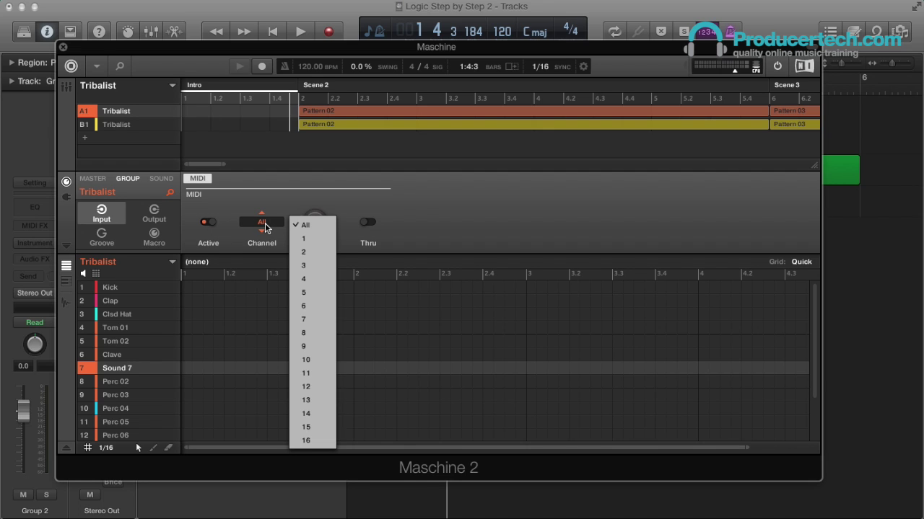
pyautogui.click(307, 238)
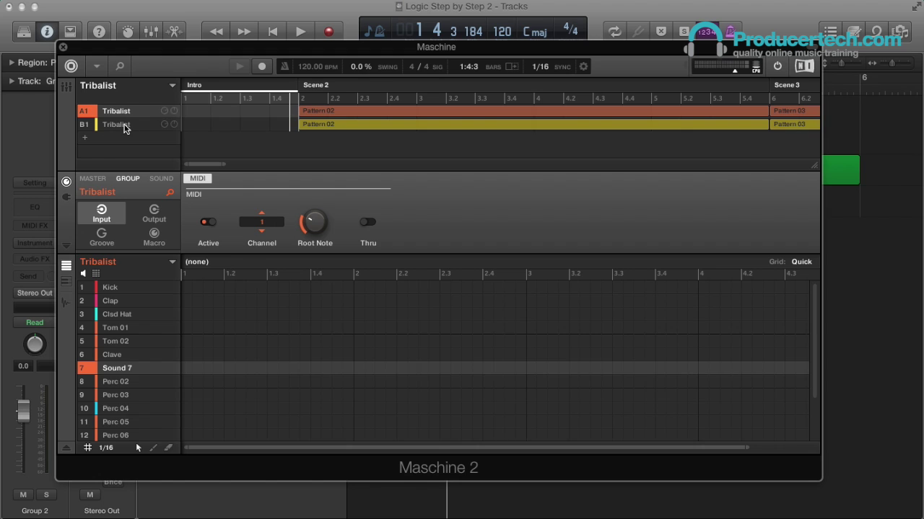
# In group B1, set Perc 01's MIDI input to Host source on channel 2
pyautogui.click(123, 125)
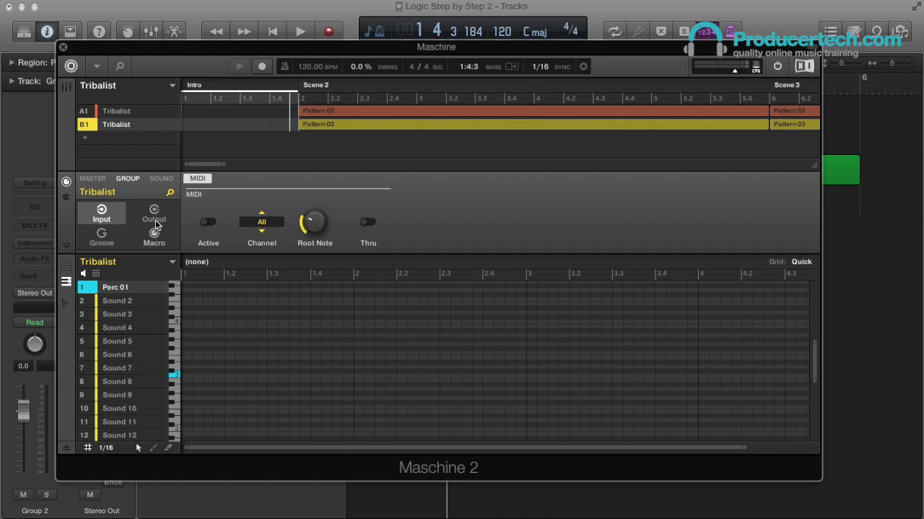
pyautogui.click(161, 178)
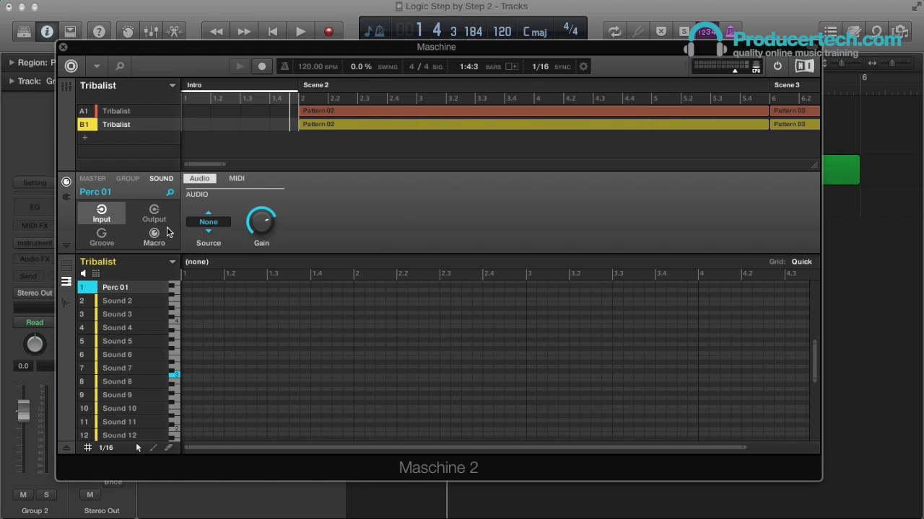
pyautogui.click(238, 179)
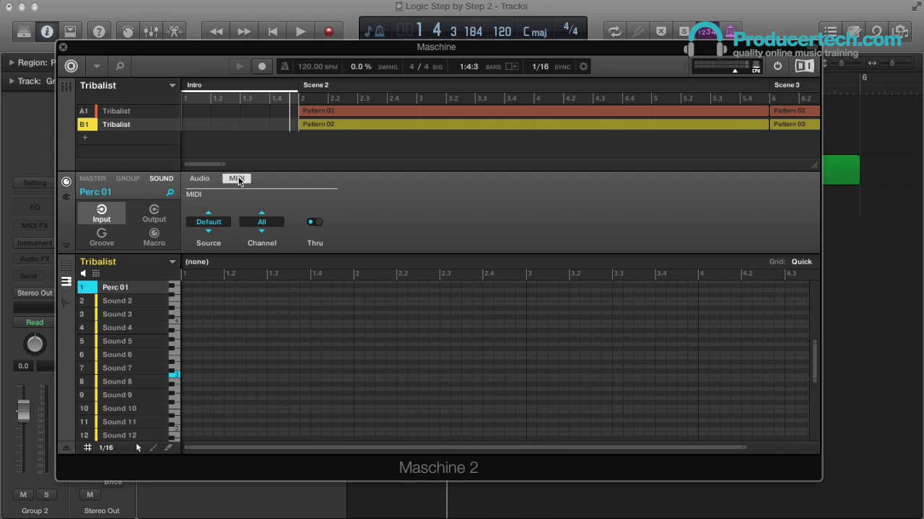
pyautogui.click(208, 222)
pyautogui.click(223, 266)
pyautogui.click(263, 222)
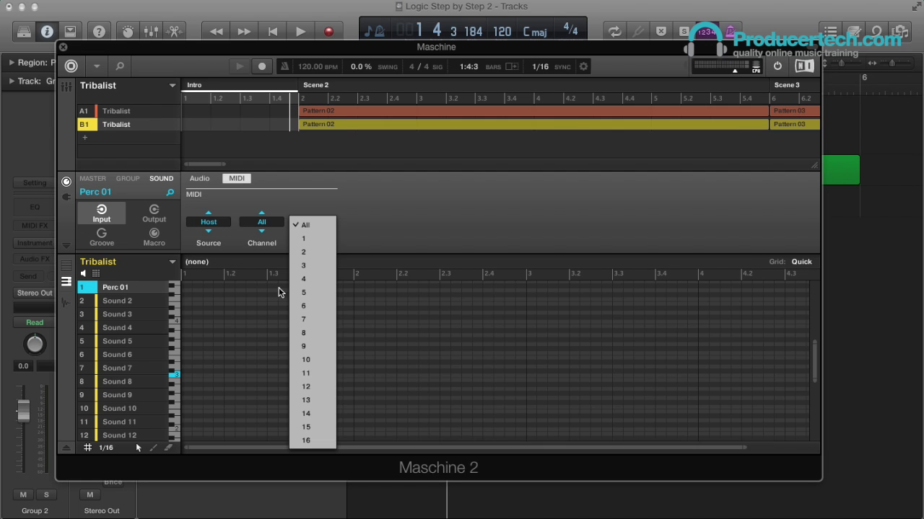
pyautogui.click(306, 252)
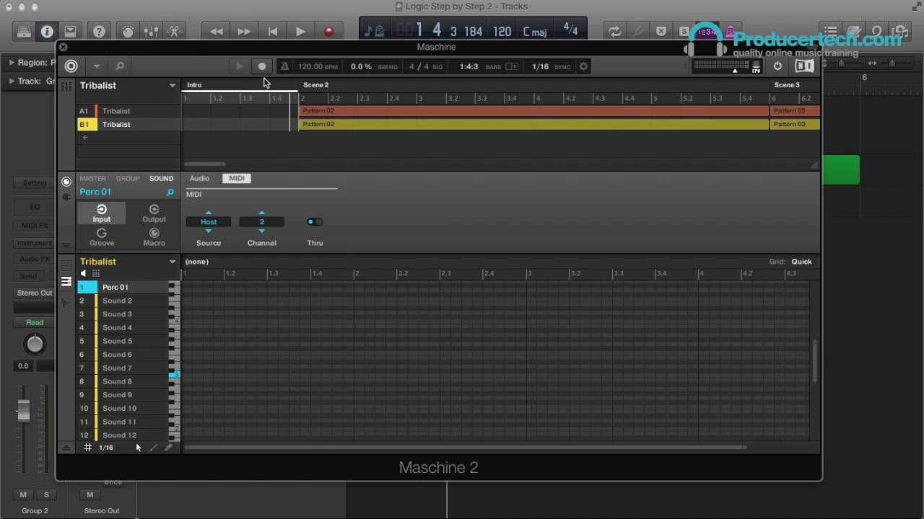
# Play the project, then cycle bars 1 to 5 and play them looped
pyautogui.moveTo(190, 49); pyautogui.dragTo(336, 337)
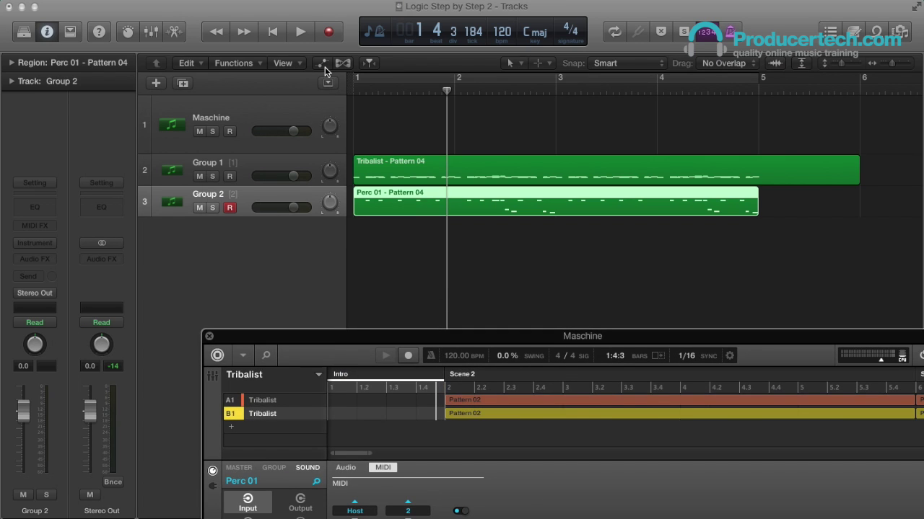
pyautogui.click(292, 14)
pyautogui.press('space')
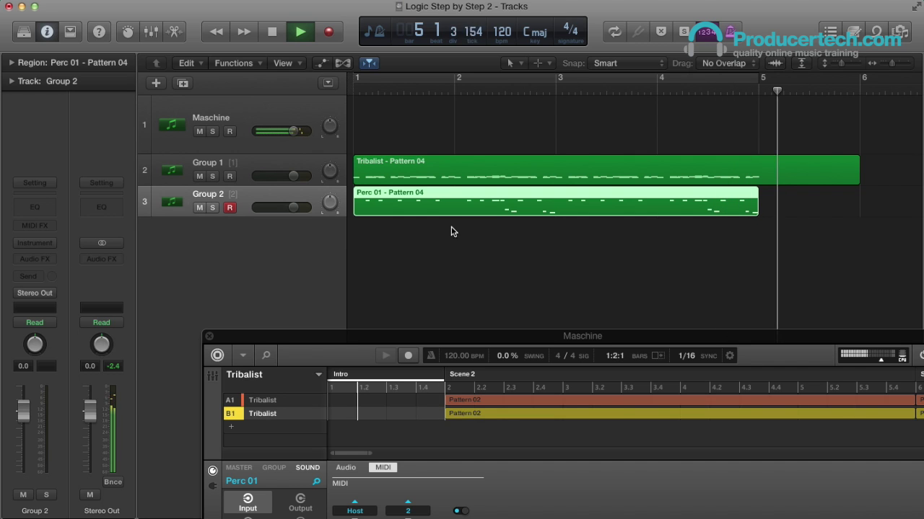
pyautogui.press('space')
pyautogui.moveTo(357, 79); pyautogui.dragTo(758, 80)
pyautogui.press('space')
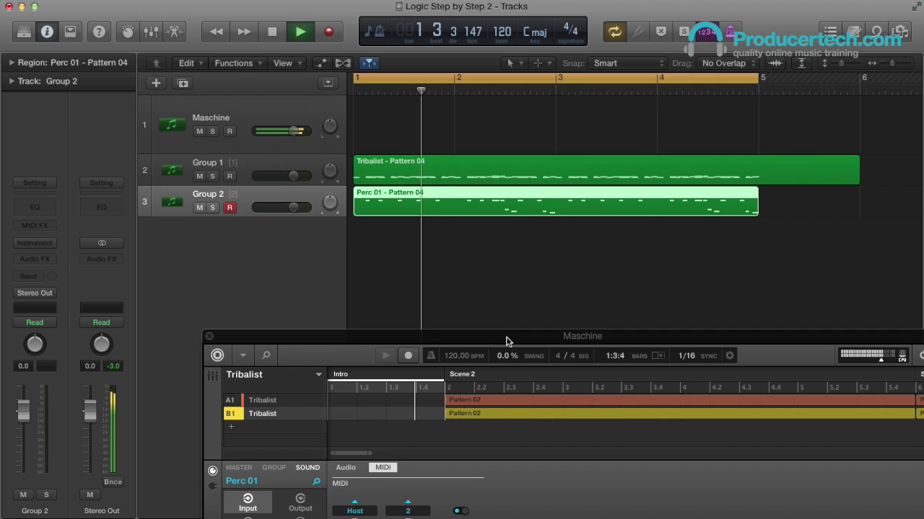
pyautogui.moveTo(504, 336); pyautogui.dragTo(390, 92)
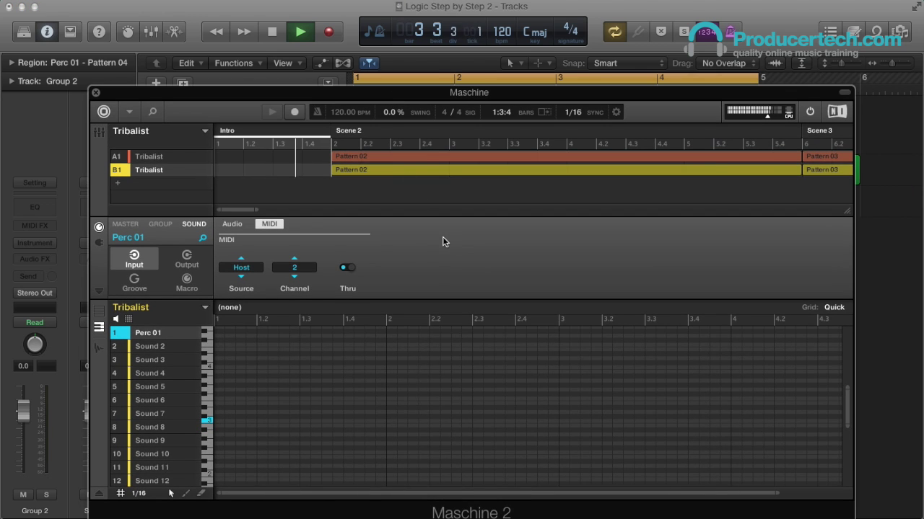
# Select the Maschine track, then select the Group 2 track and its region
pyautogui.moveTo(283, 93); pyautogui.dragTo(337, 313)
pyautogui.click(225, 116)
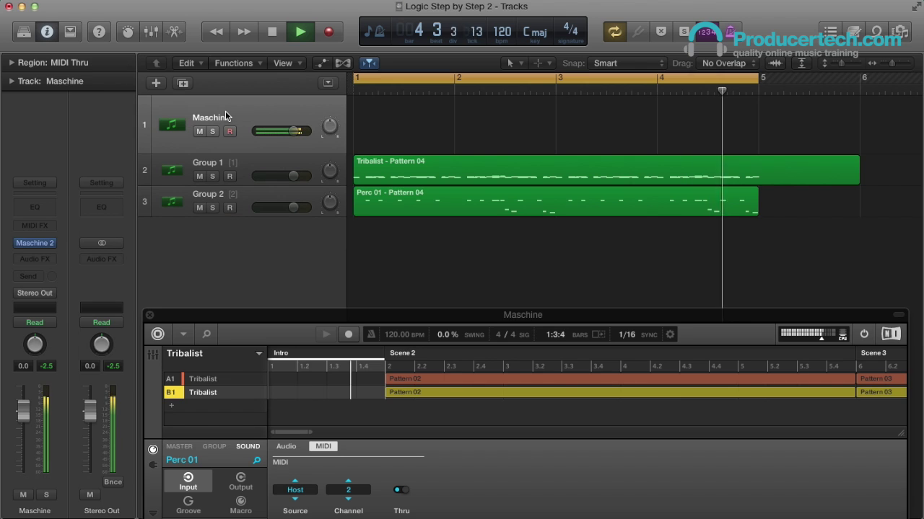
pyautogui.click(11, 81)
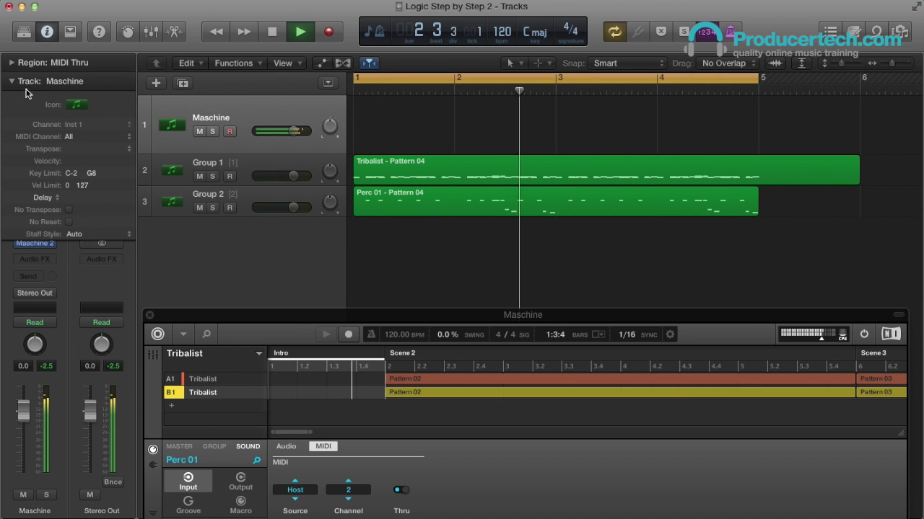
pyautogui.click(11, 82)
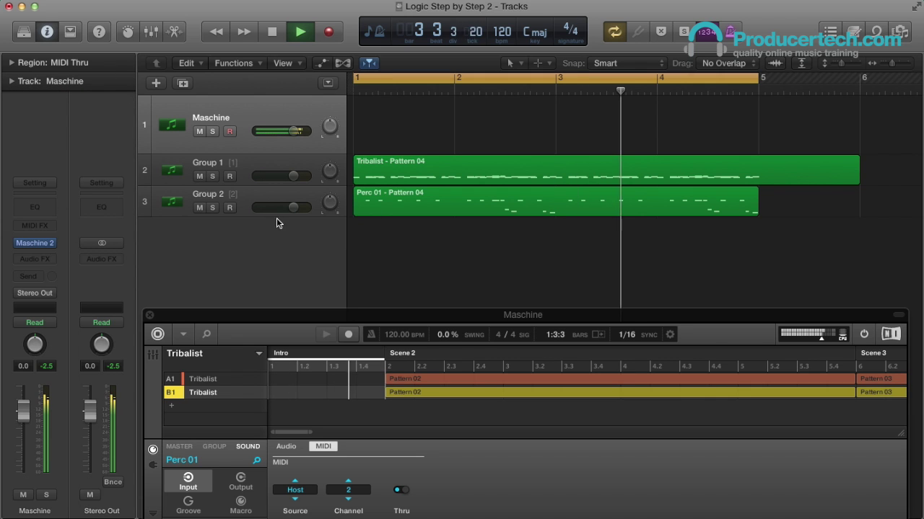
pyautogui.click(259, 195)
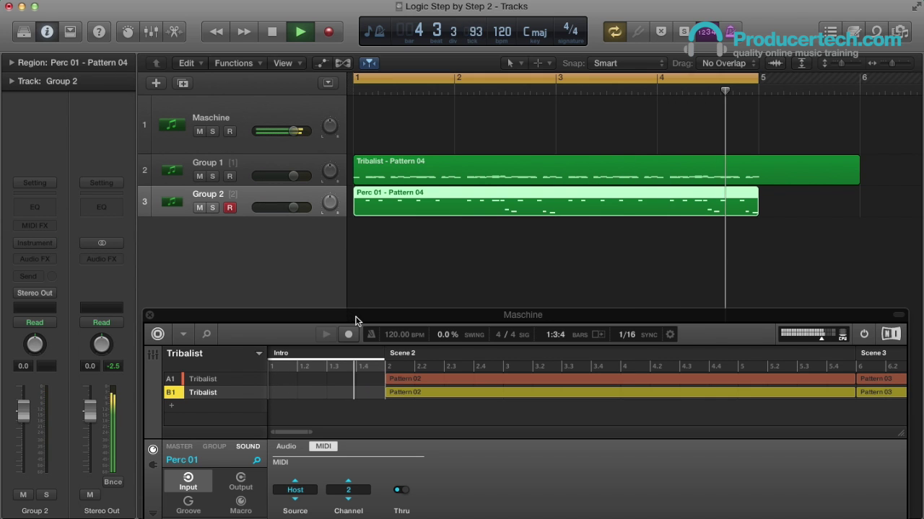
# Enlarge the Piano Roll and scroll to view the Perc 01 notes
pyautogui.moveTo(355, 320); pyautogui.dragTo(306, 317)
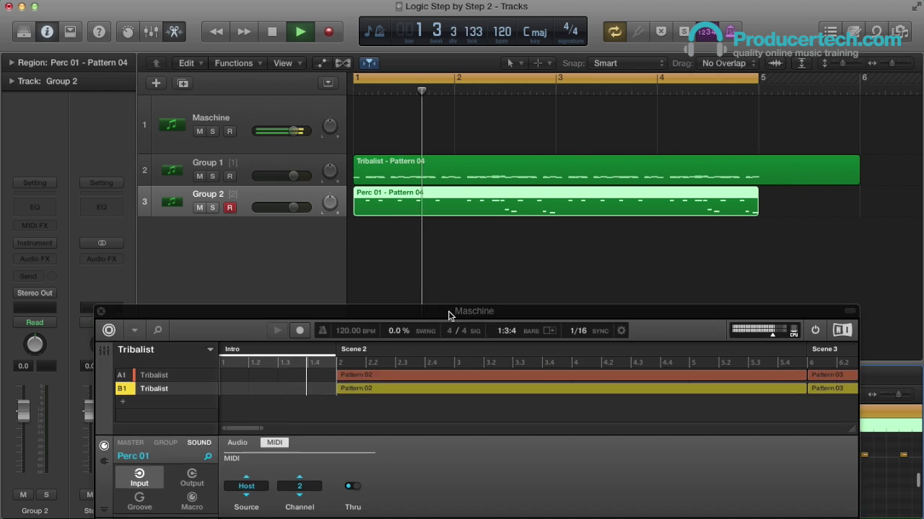
pyautogui.moveTo(448, 315); pyautogui.dragTo(464, 510)
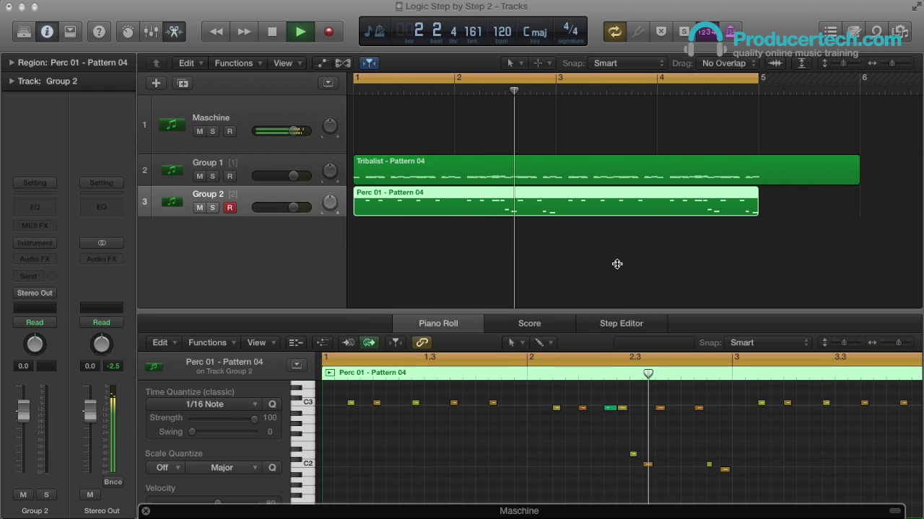
pyautogui.moveTo(505, 316); pyautogui.dragTo(505, 205)
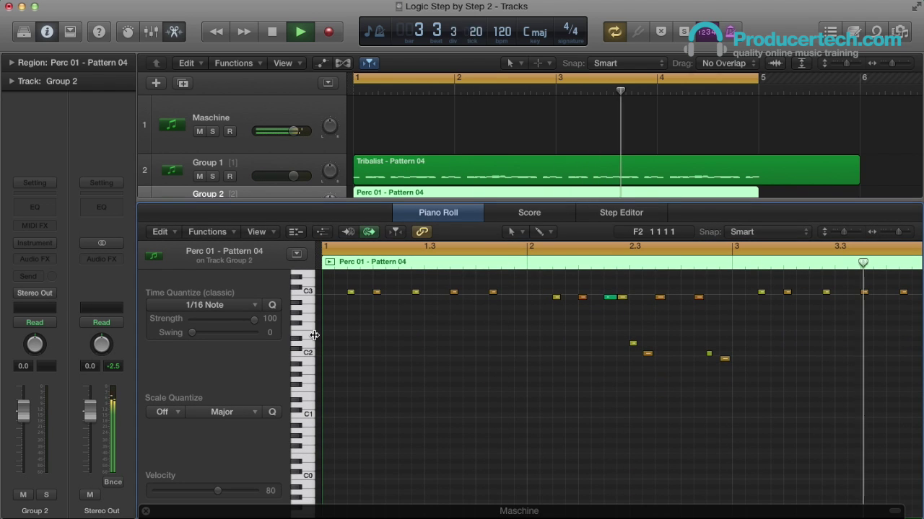
pyautogui.scroll(4, 350, 346)
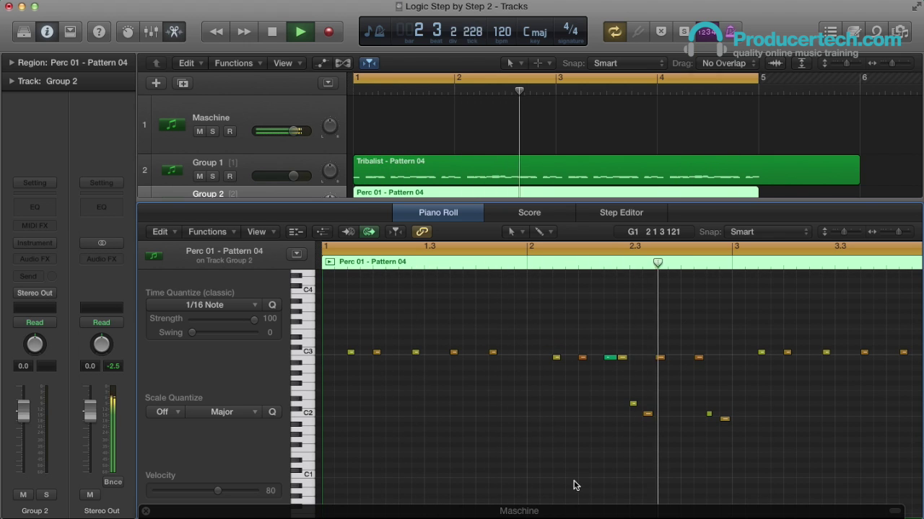
pyautogui.moveTo(532, 510); pyautogui.dragTo(471, 119)
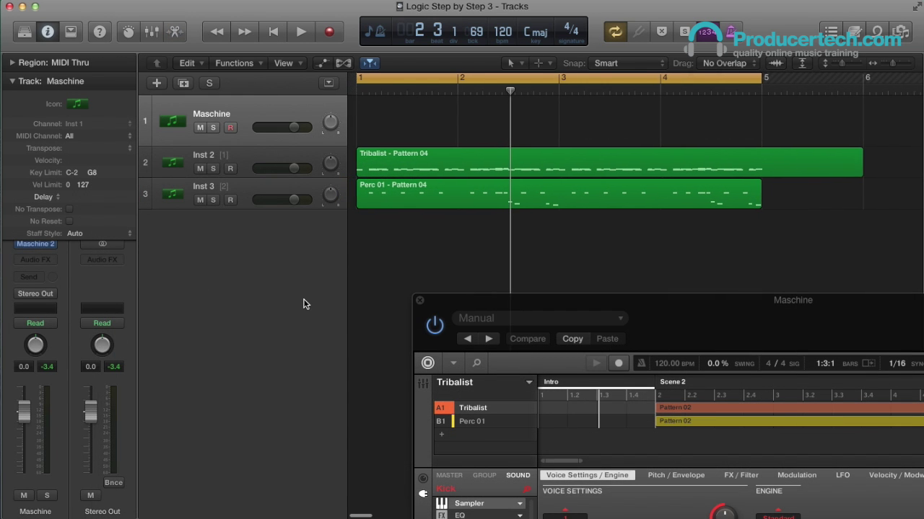
# In the Mixer, add Aux 1–4 from the Maschine strip's multi-output button
pyautogui.press('x')
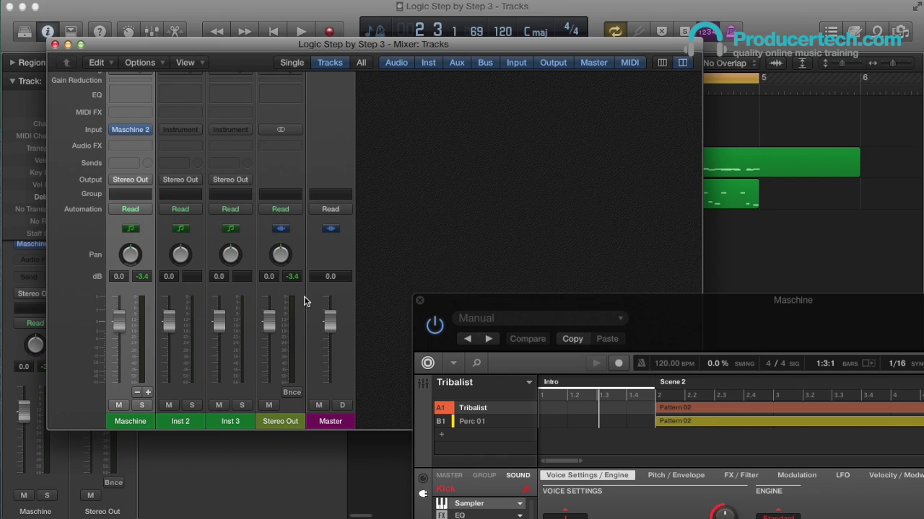
pyautogui.click(147, 394)
pyautogui.click(147, 394)
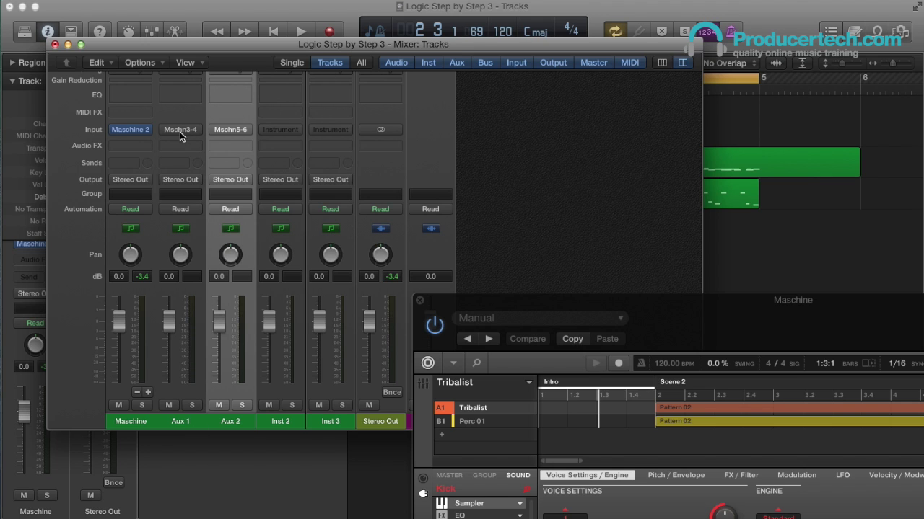
pyautogui.scroll(-1, 223, 308)
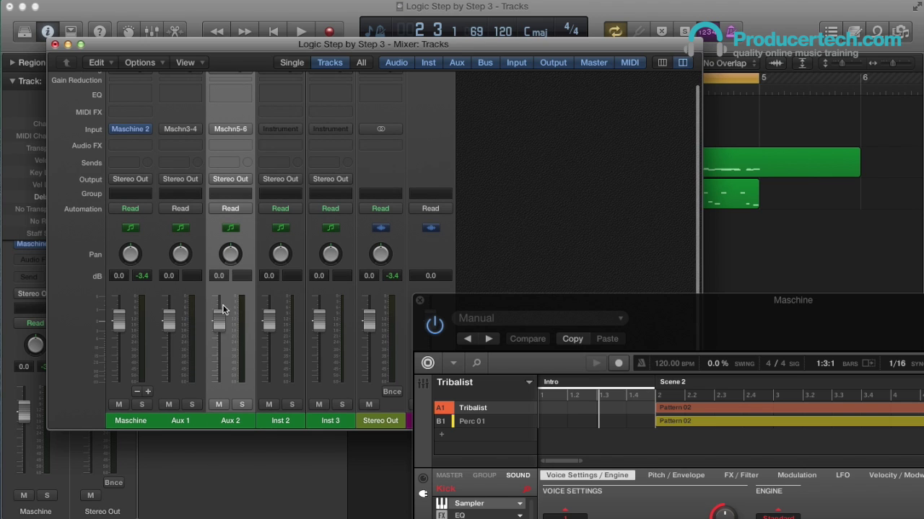
pyautogui.click(148, 392)
pyautogui.click(148, 394)
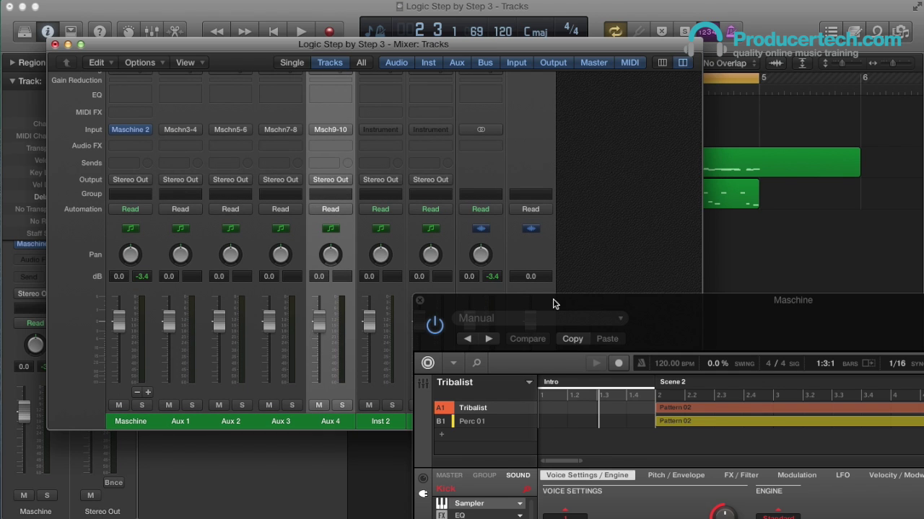
pyautogui.moveTo(554, 304); pyautogui.dragTo(206, 45)
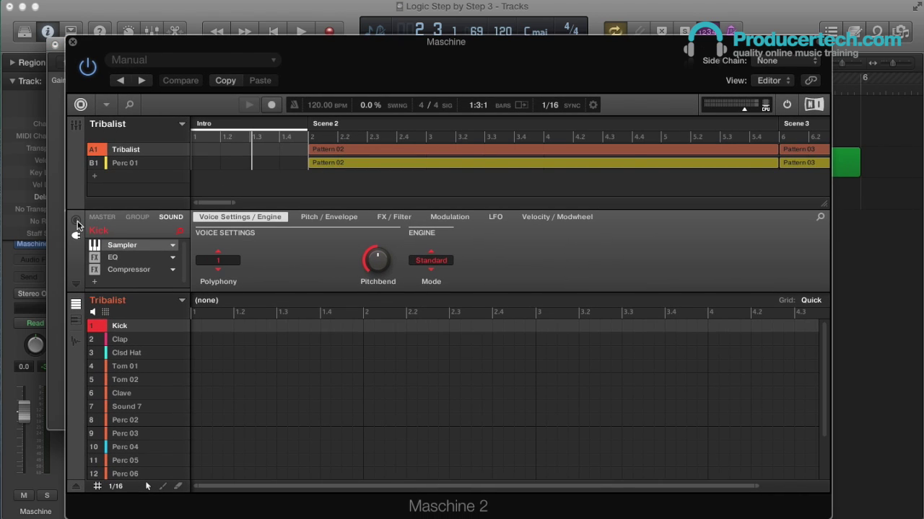
# In Maschine's mixer view, route the Clap sound's output to Ext. 2
pyautogui.click(77, 221)
pyautogui.click(164, 253)
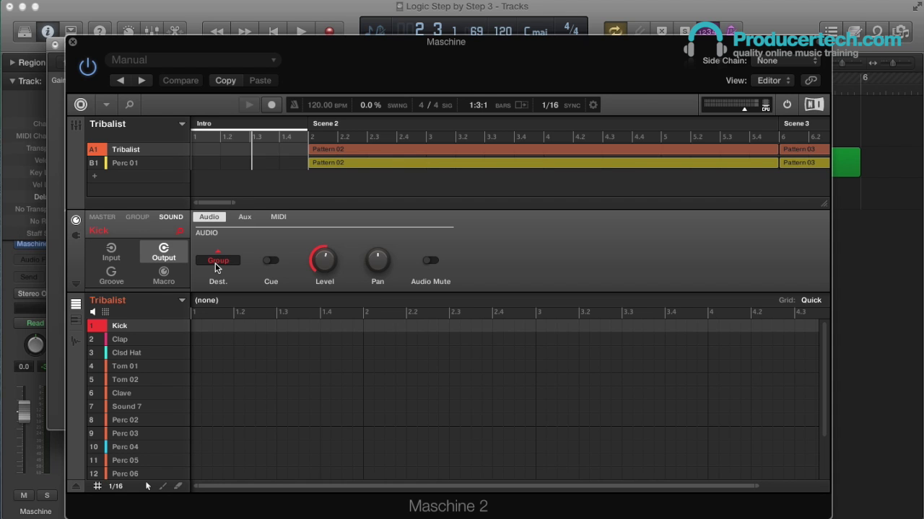
pyautogui.click(133, 340)
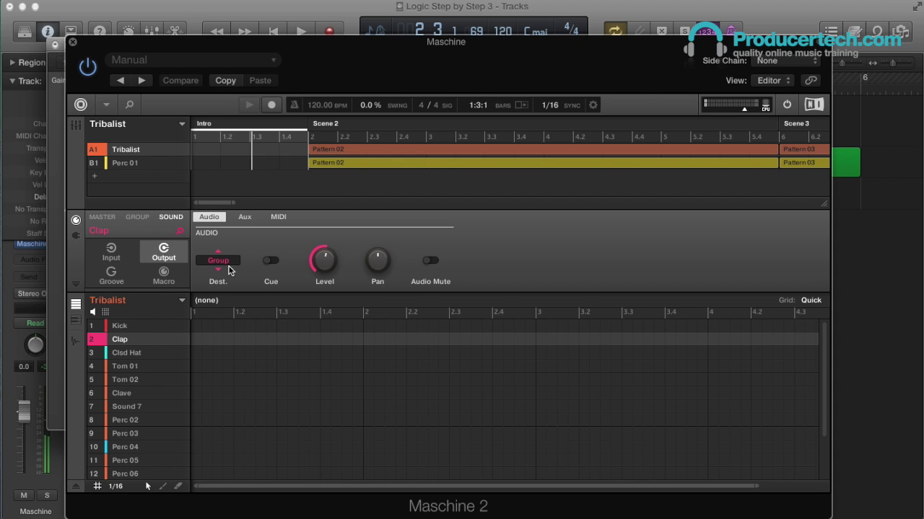
pyautogui.click(75, 127)
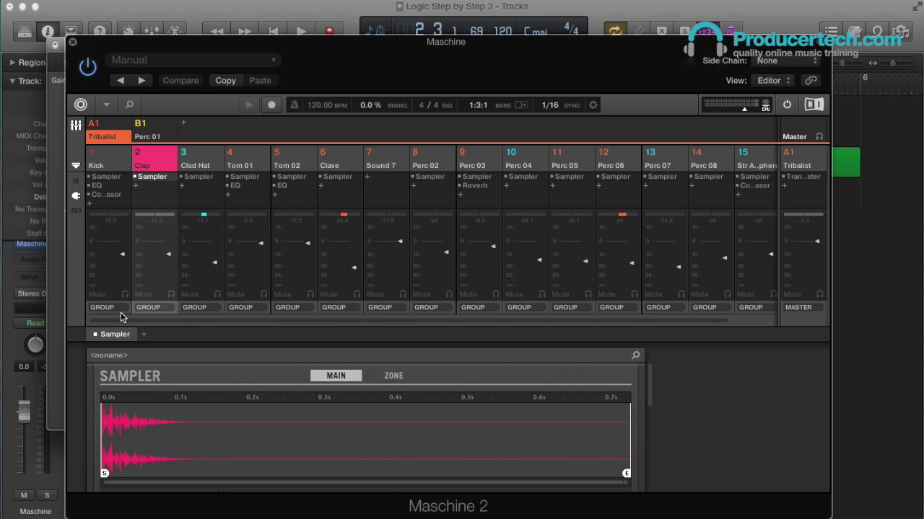
pyautogui.click(162, 308)
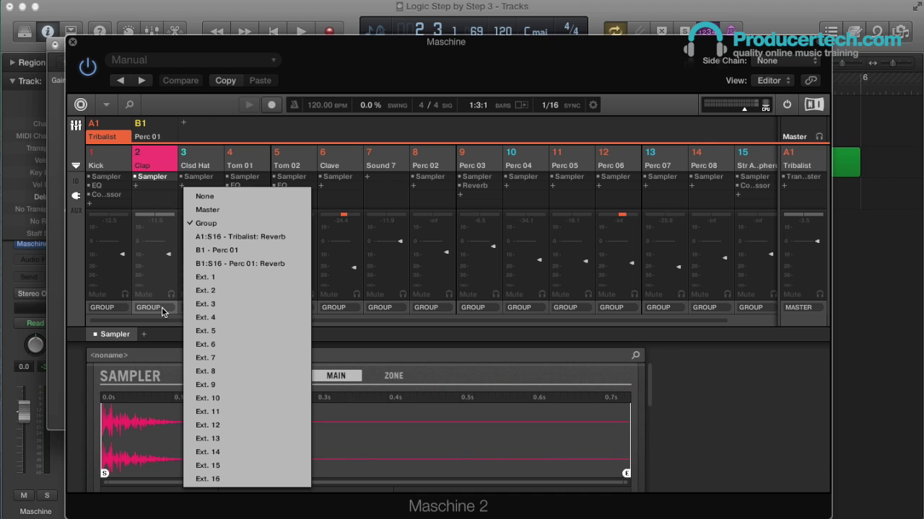
pyautogui.click(222, 290)
# Select sounds 3 to 15 and route them to Ext. 3
pyautogui.click(210, 154)
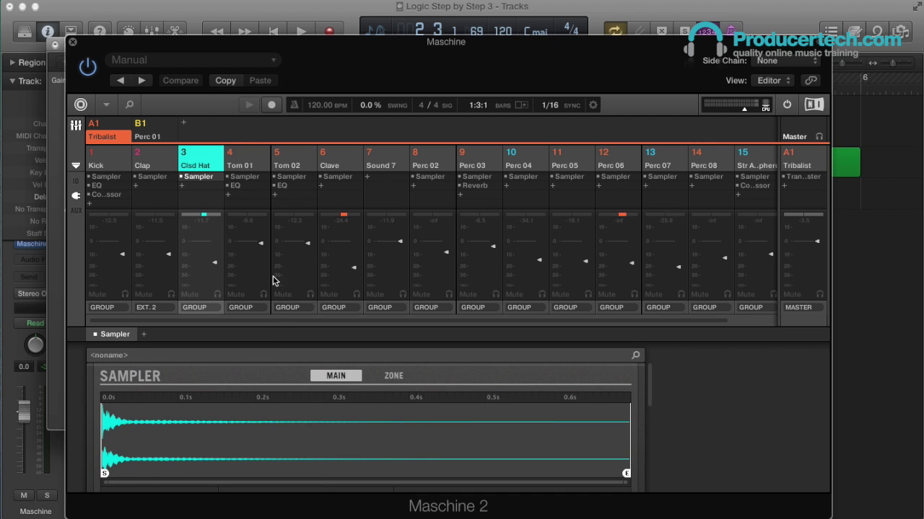
pyautogui.moveTo(278, 324); pyautogui.dragTo(496, 328)
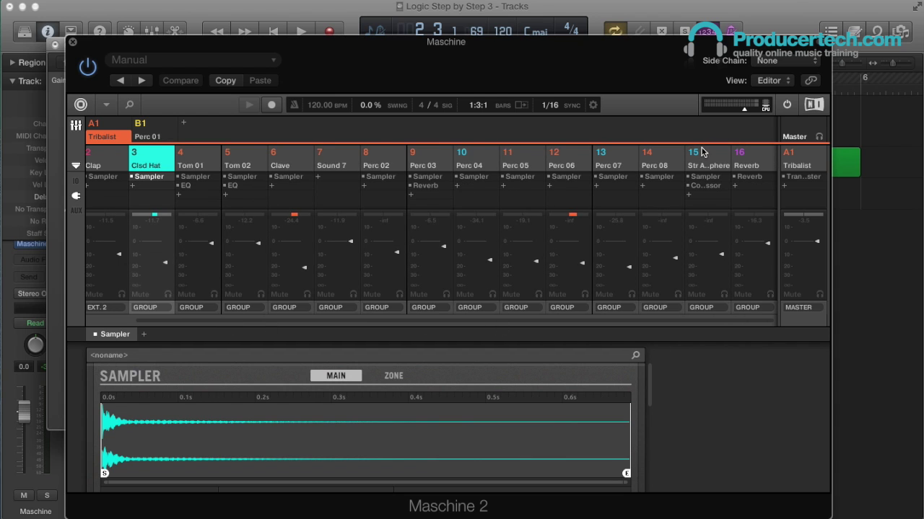
pyautogui.click(700, 314)
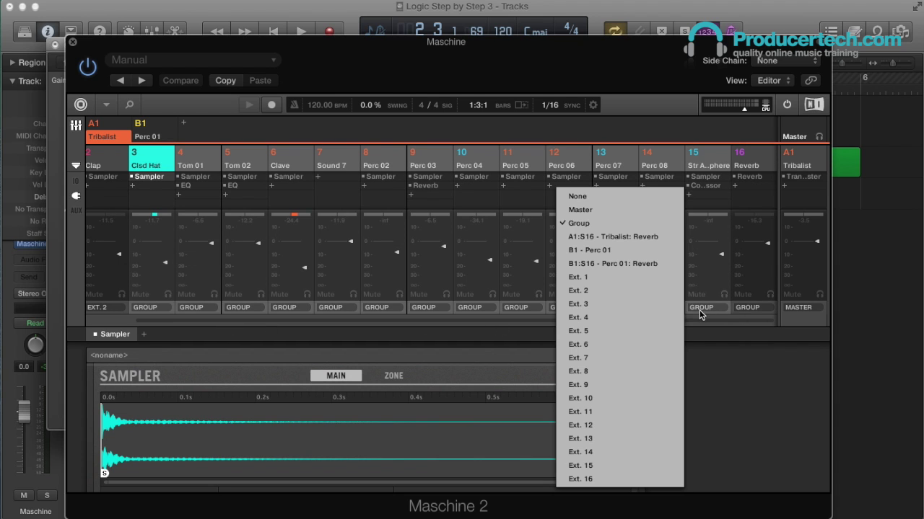
pyautogui.click(599, 304)
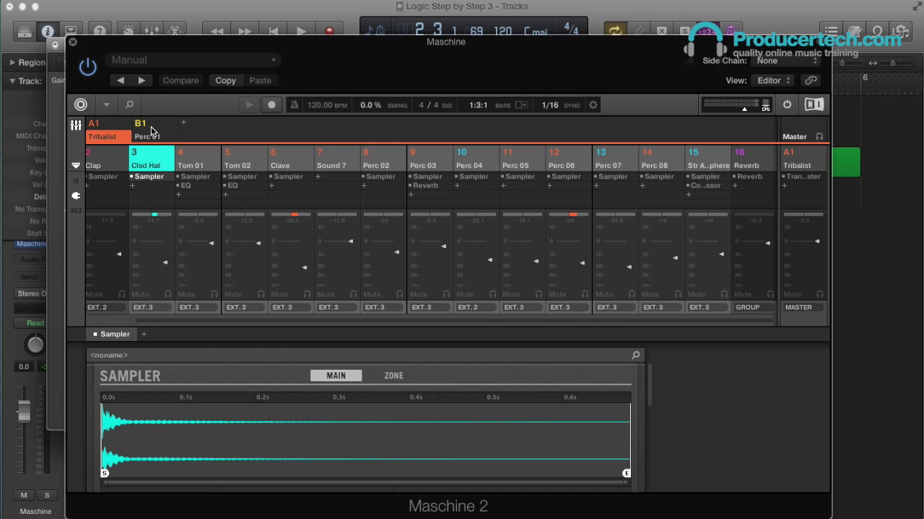
# Route group B1's Perc 01 sound to Ext. 4
pyautogui.click(147, 128)
pyautogui.click(102, 316)
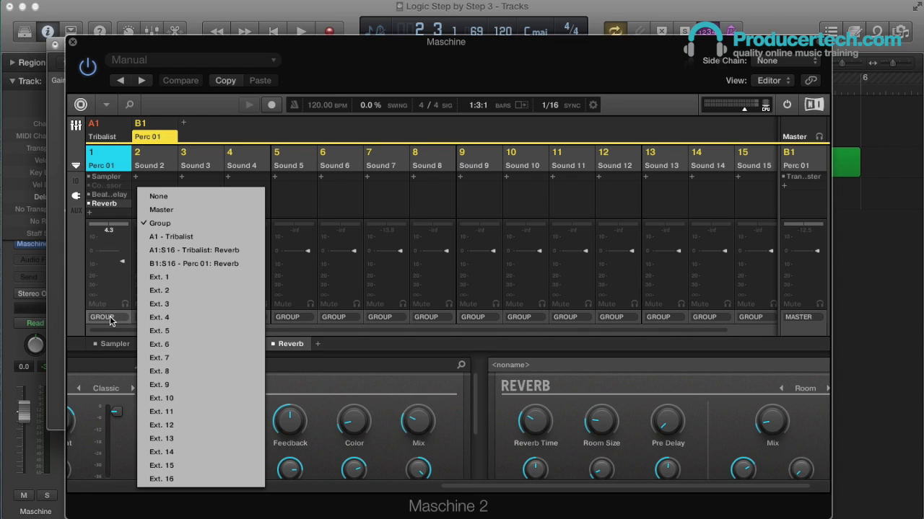
pyautogui.click(152, 320)
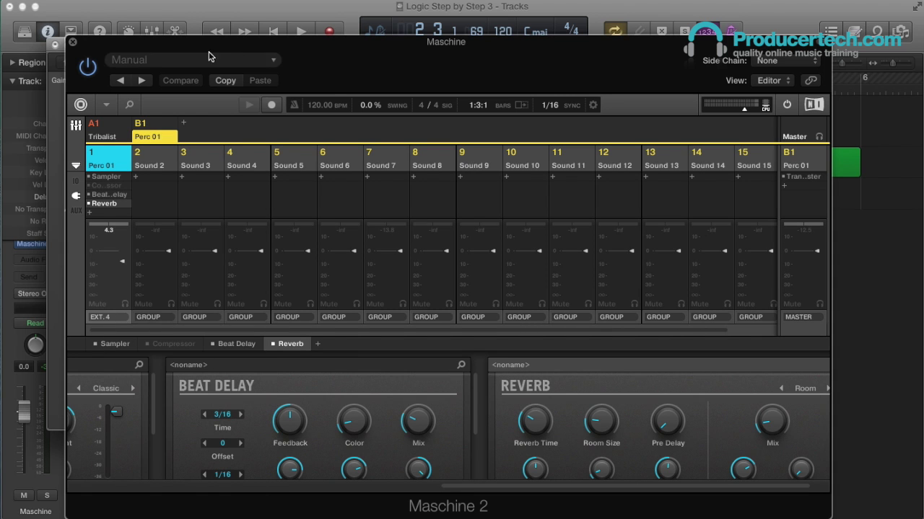
pyautogui.moveTo(141, 48); pyautogui.dragTo(520, 63)
# During playback, solo Aux 1, Aux 2 and Aux 3 in turn, then solo the Maschine channel
pyautogui.click(373, 49)
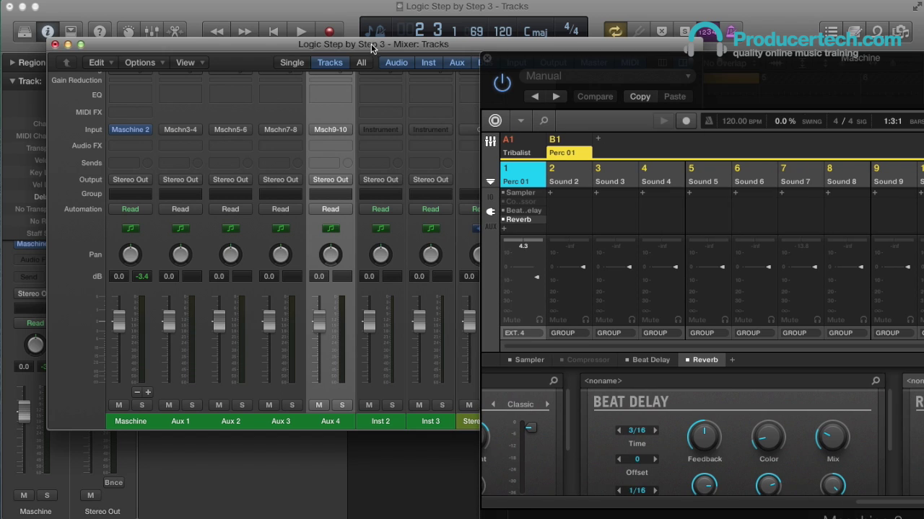
pyautogui.press('space')
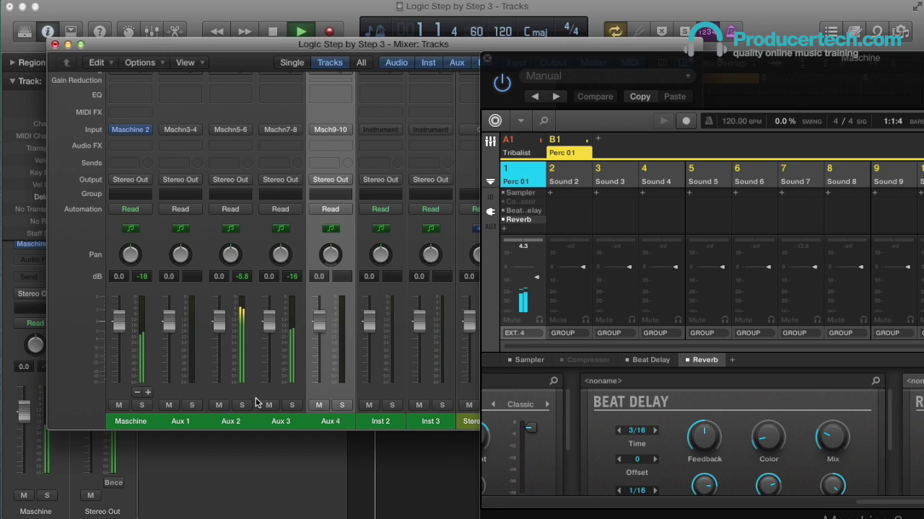
pyautogui.click(192, 407)
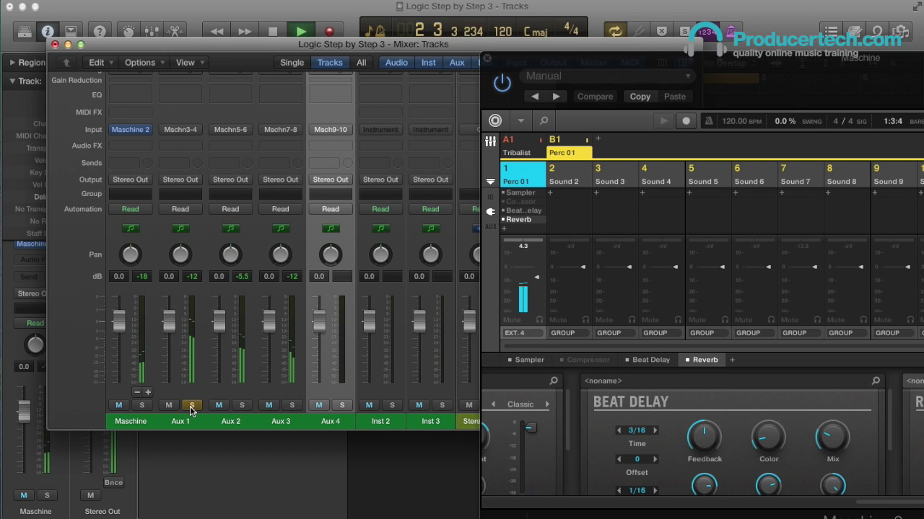
pyautogui.click(192, 406)
pyautogui.click(243, 407)
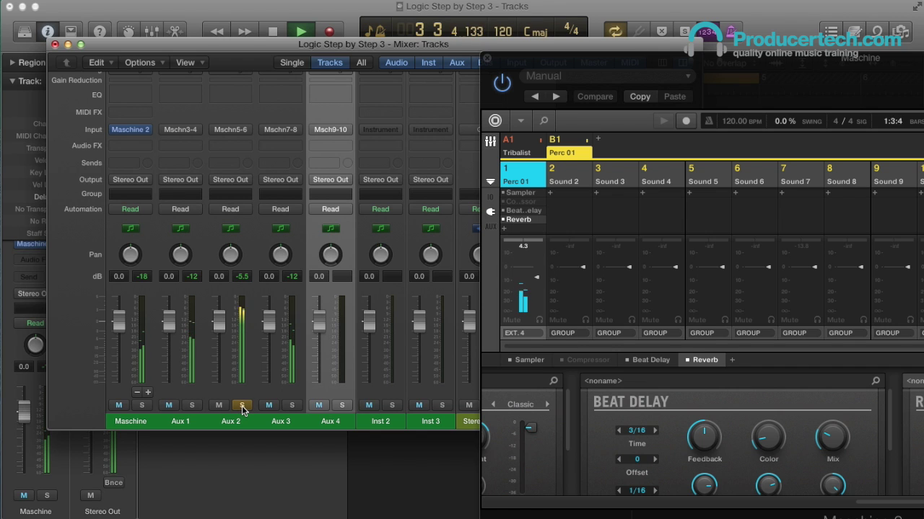
pyautogui.click(242, 407)
pyautogui.click(292, 407)
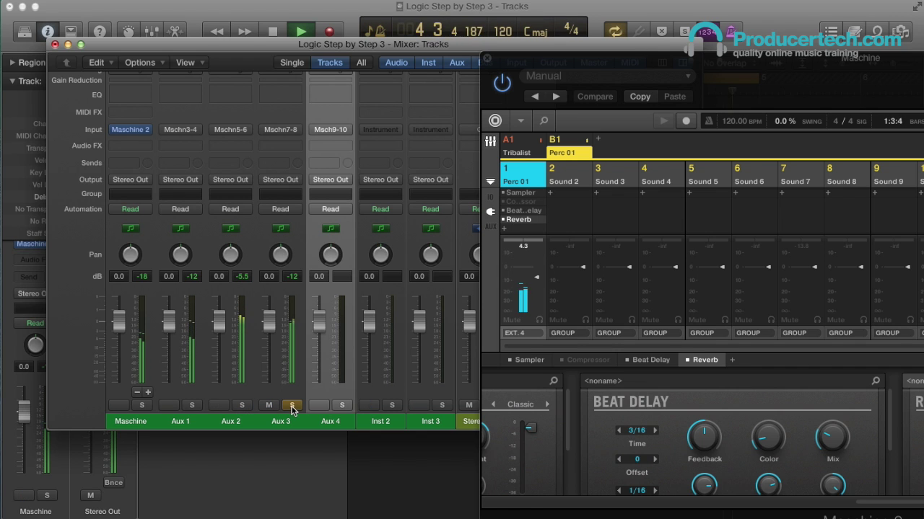
pyautogui.click(293, 406)
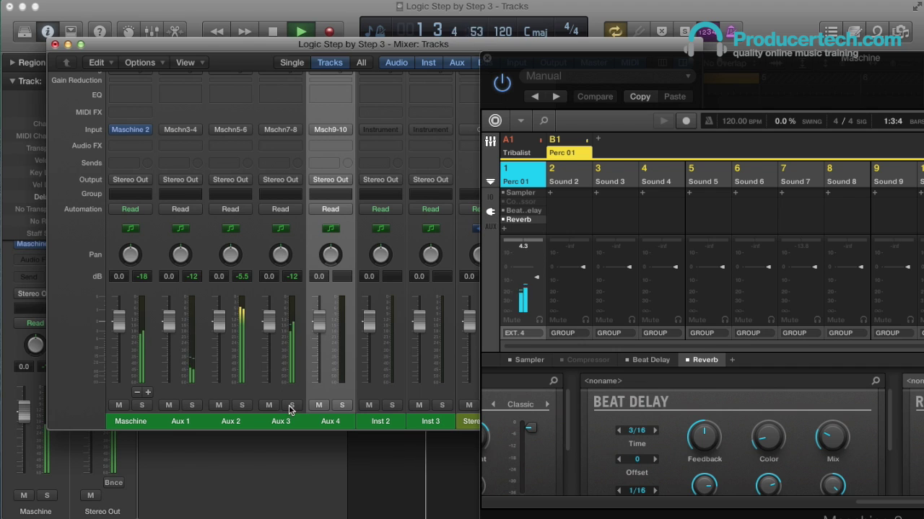
pyautogui.click(142, 406)
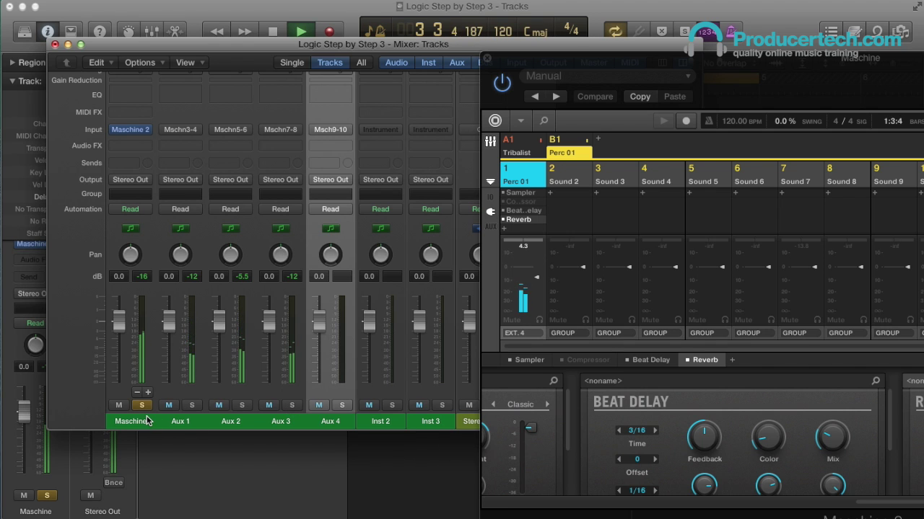
# In group A1, route the Reverb channel's output to Ext. 5
pyautogui.click(525, 142)
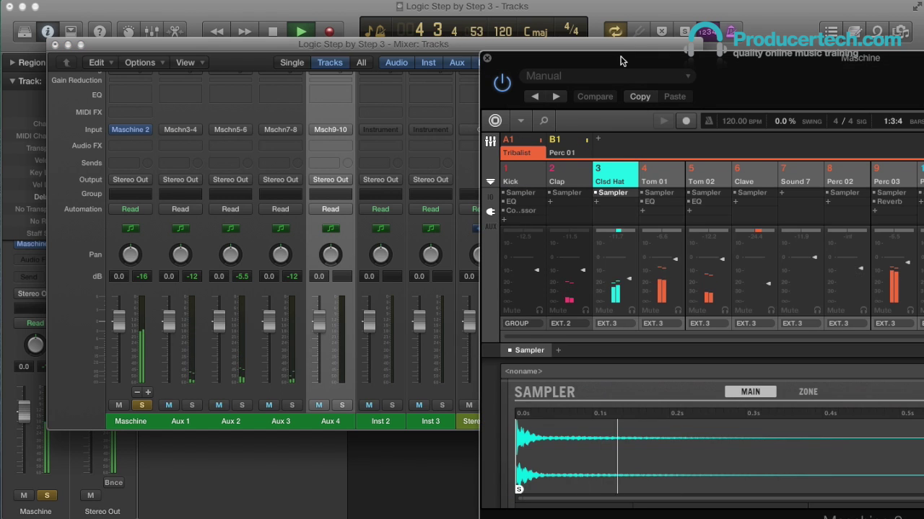
pyautogui.moveTo(637, 62); pyautogui.dragTo(292, 66)
pyautogui.hscroll(2, 691, 340)
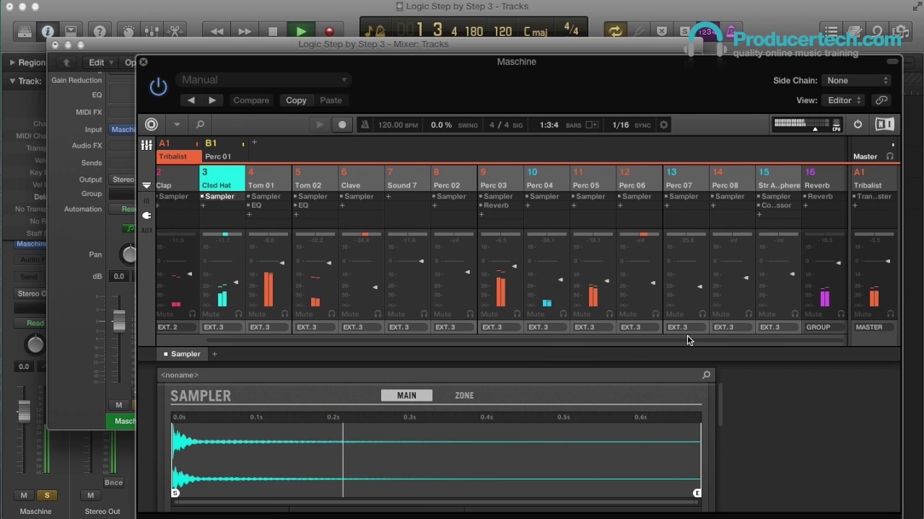
pyautogui.click(821, 328)
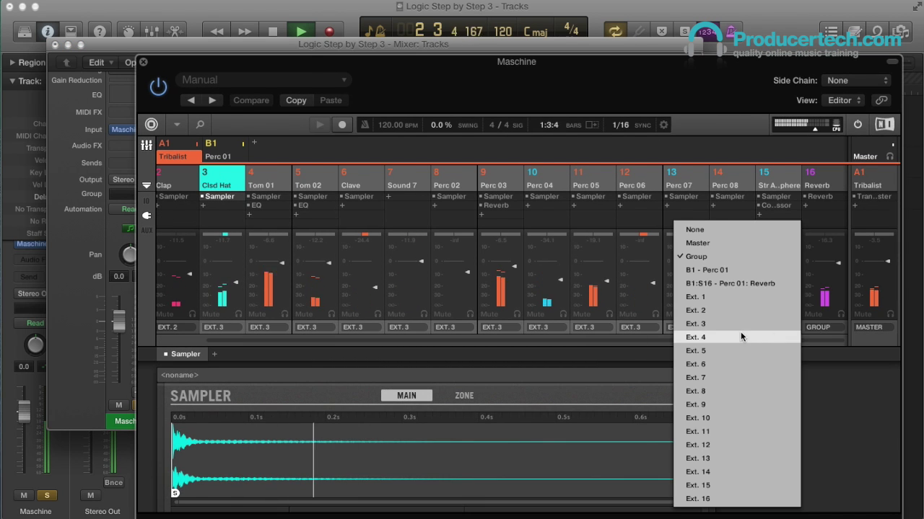
pyautogui.click(719, 351)
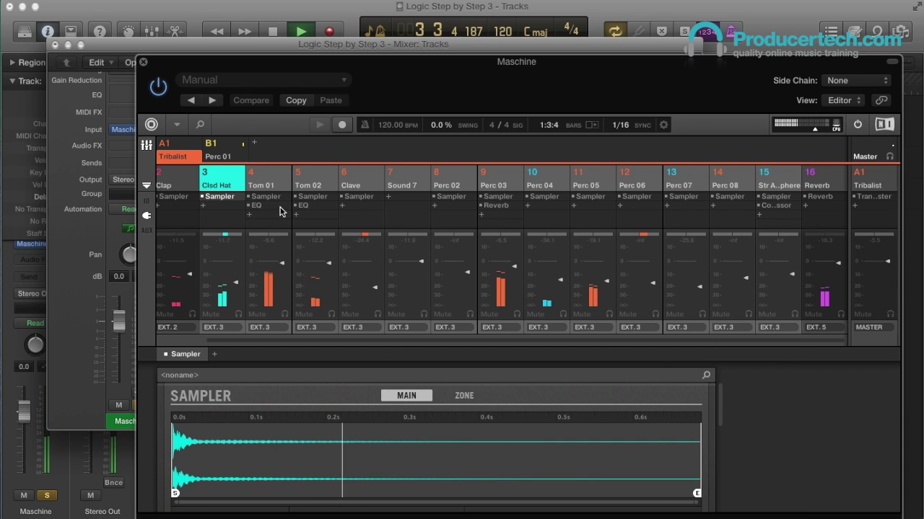
# In the Perc 01 group, route the Reverb sound to Ext. 5
pyautogui.click(215, 149)
pyautogui.moveTo(527, 354); pyautogui.dragTo(753, 354)
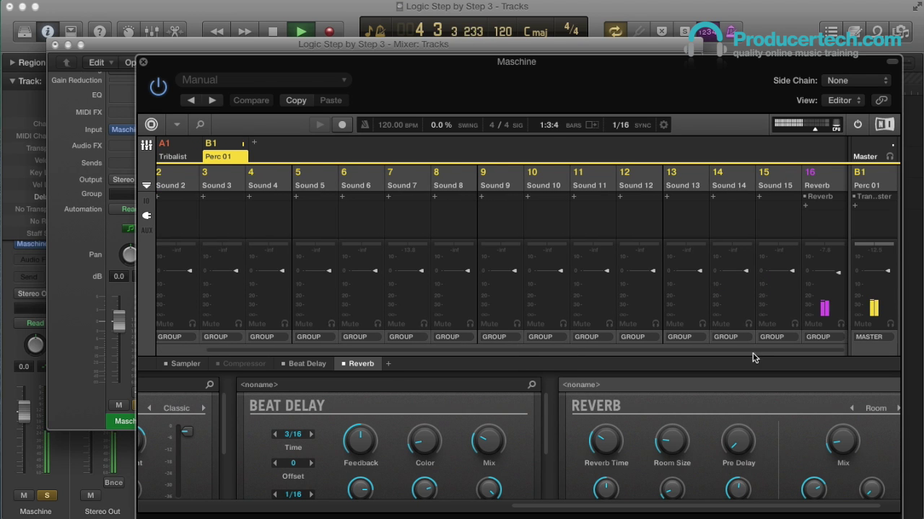
pyautogui.click(822, 337)
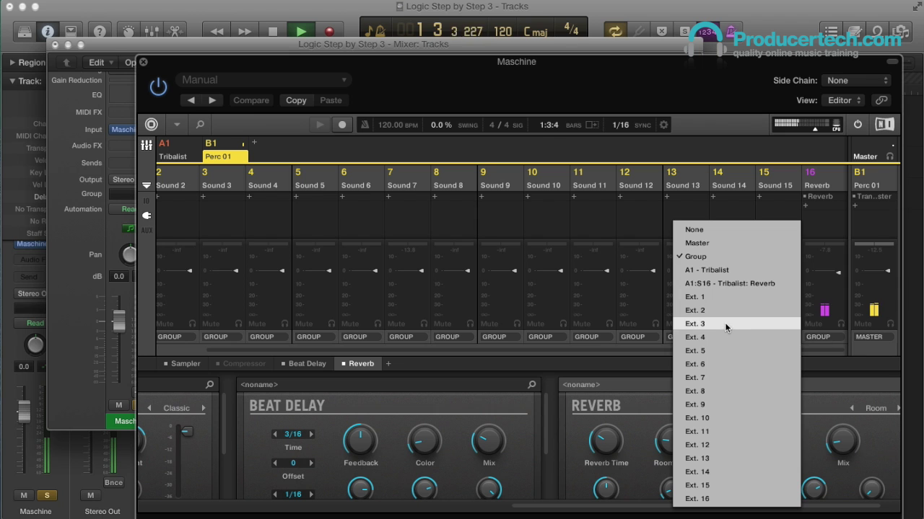
pyautogui.click(718, 351)
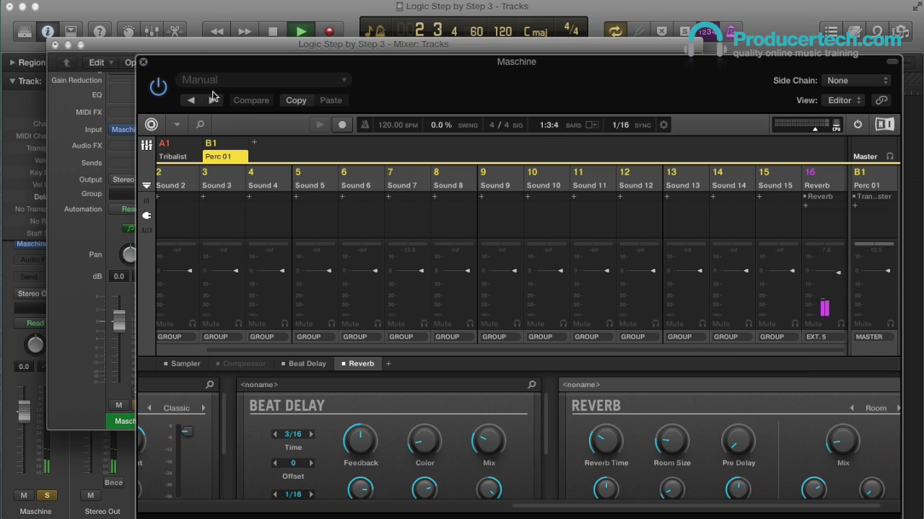
pyautogui.moveTo(193, 61); pyautogui.dragTo(523, 62)
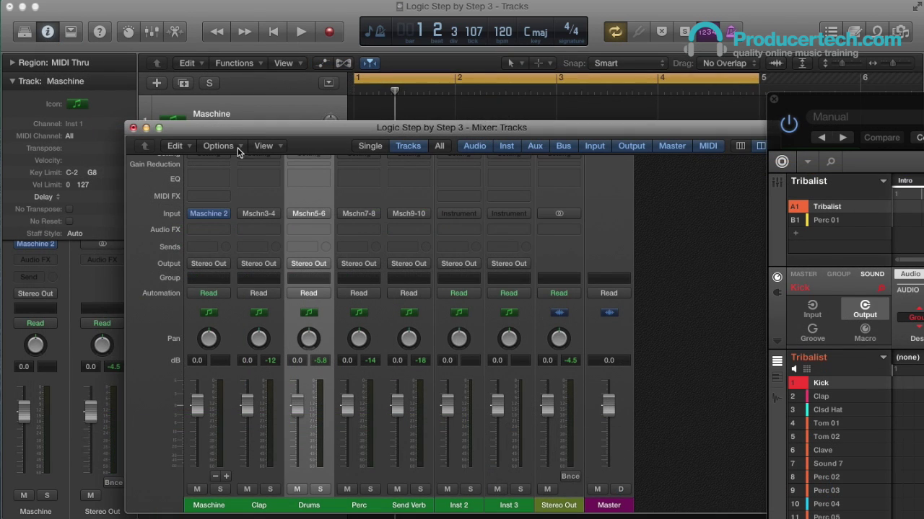
# Select the Clap, Drums and Perc aux strips and create tracks for them
pyautogui.moveTo(241, 134); pyautogui.dragTo(197, 91)
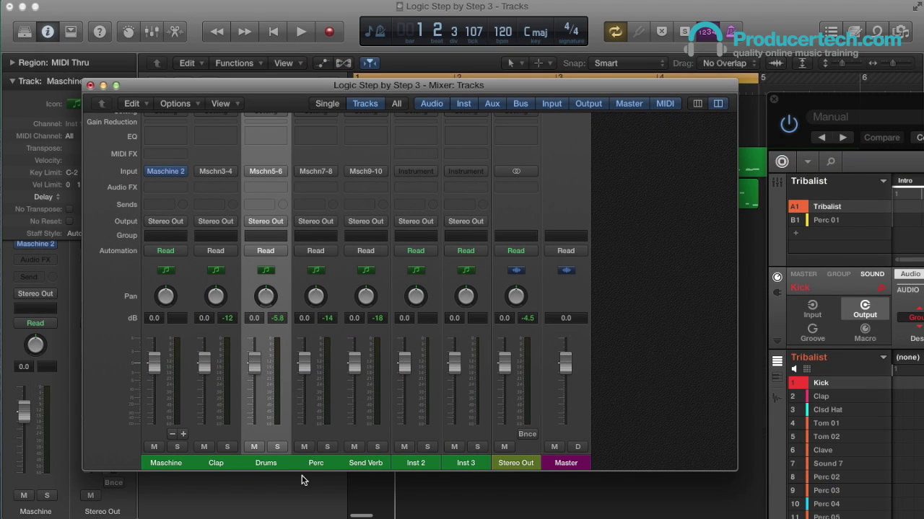
pyautogui.click(215, 463)
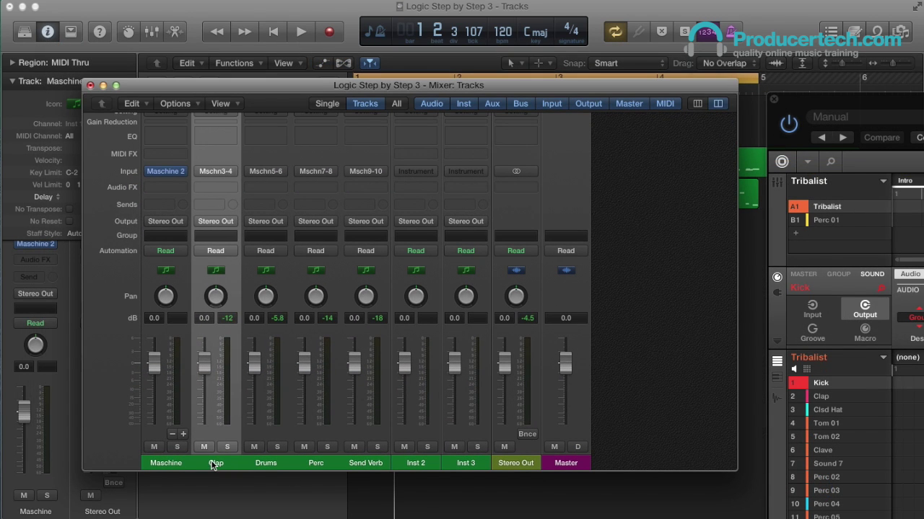
pyautogui.click(258, 468)
pyautogui.click(313, 466)
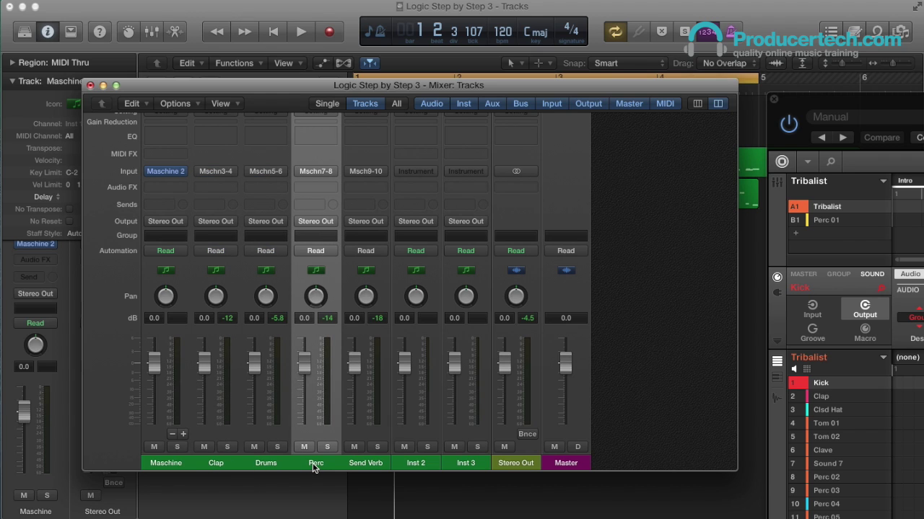
pyautogui.click(215, 464)
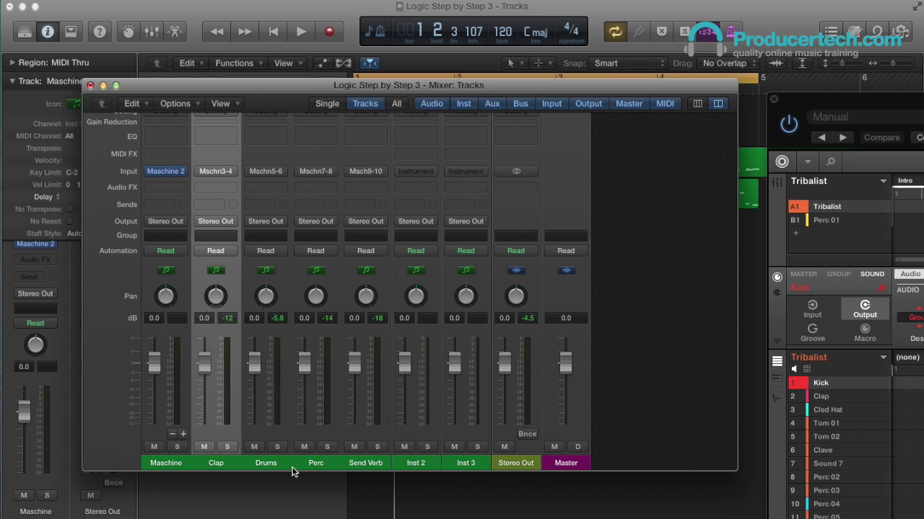
pyautogui.keyDown('shift'); pyautogui.click(314, 463); pyautogui.keyUp('shift')
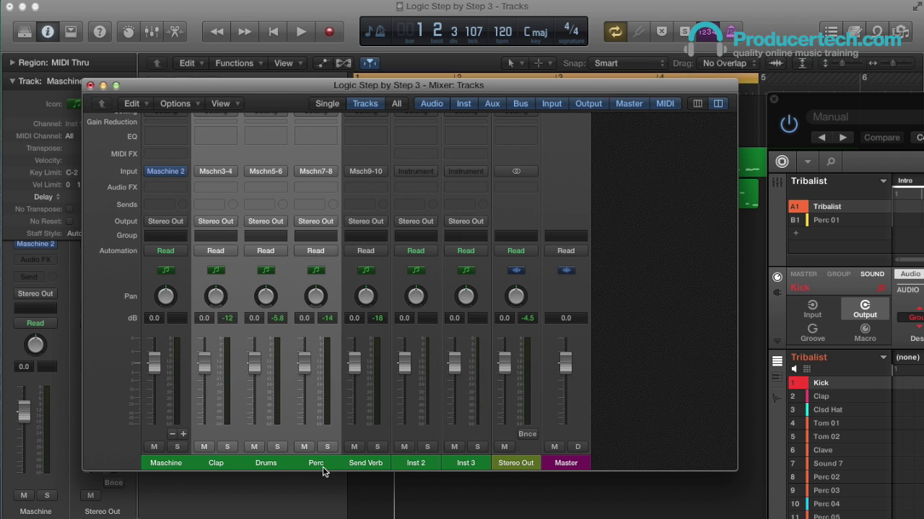
pyautogui.rightClick(217, 468)
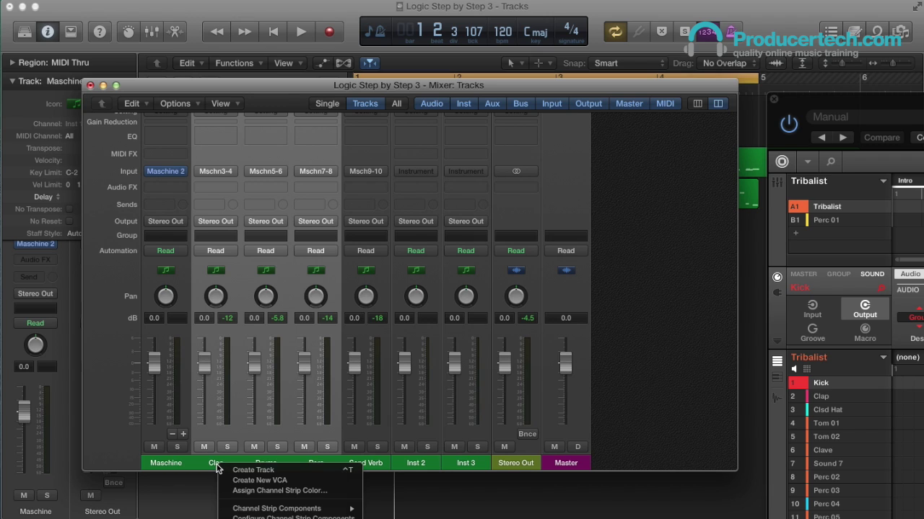
pyautogui.press('Escape')
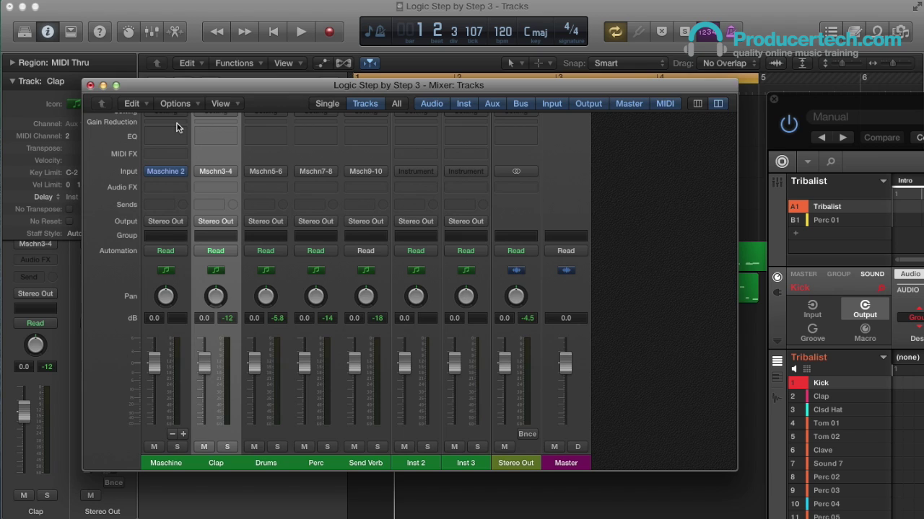
pyautogui.moveTo(163, 85); pyautogui.dragTo(707, 202)
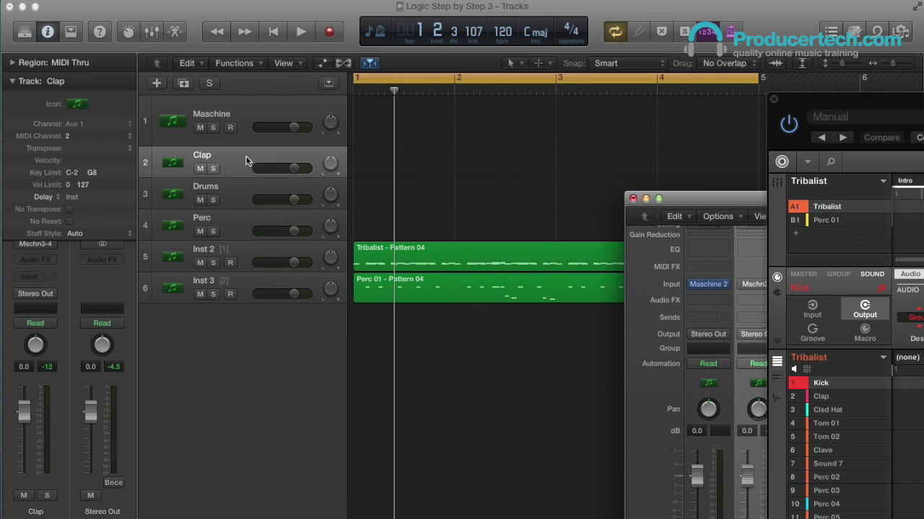
# Set the MIDI channels of the Clap (1), Drums and Perc (2) tracks
pyautogui.click(72, 138)
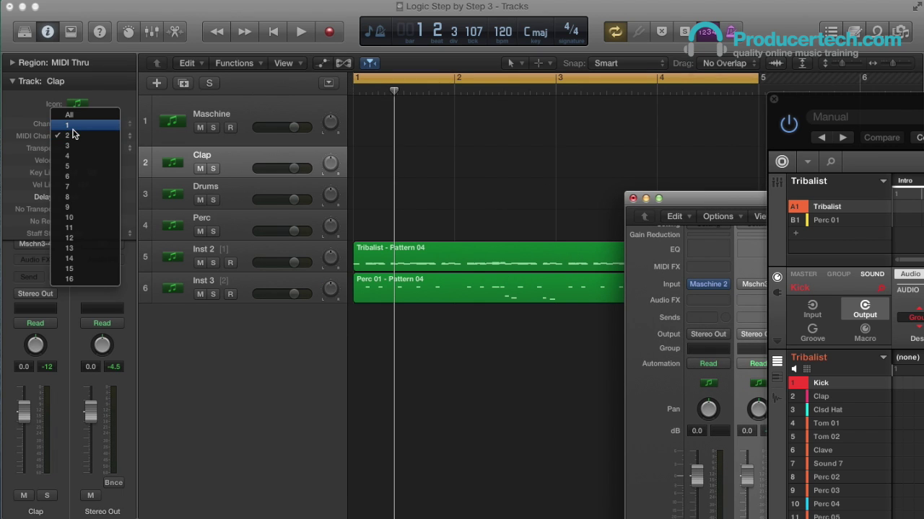
pyautogui.click(74, 129)
pyautogui.click(249, 194)
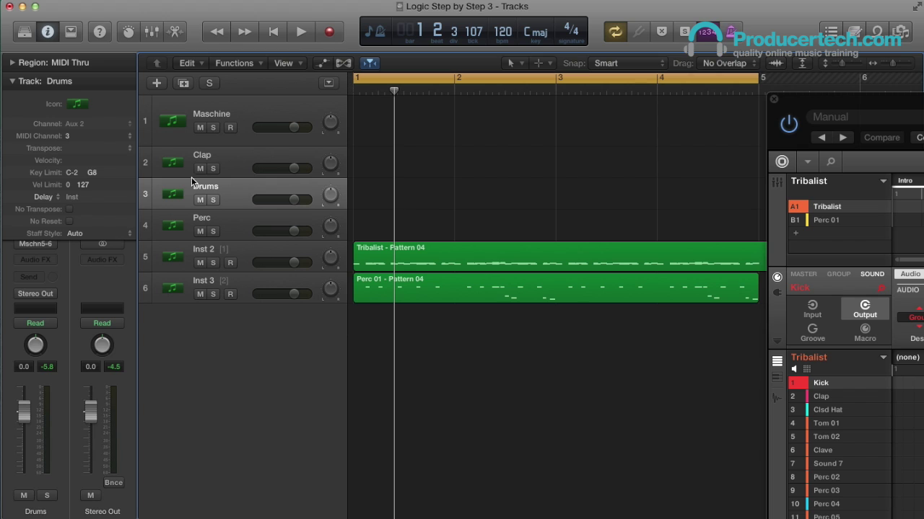
pyautogui.click(63, 138)
pyautogui.click(74, 121)
pyautogui.click(231, 218)
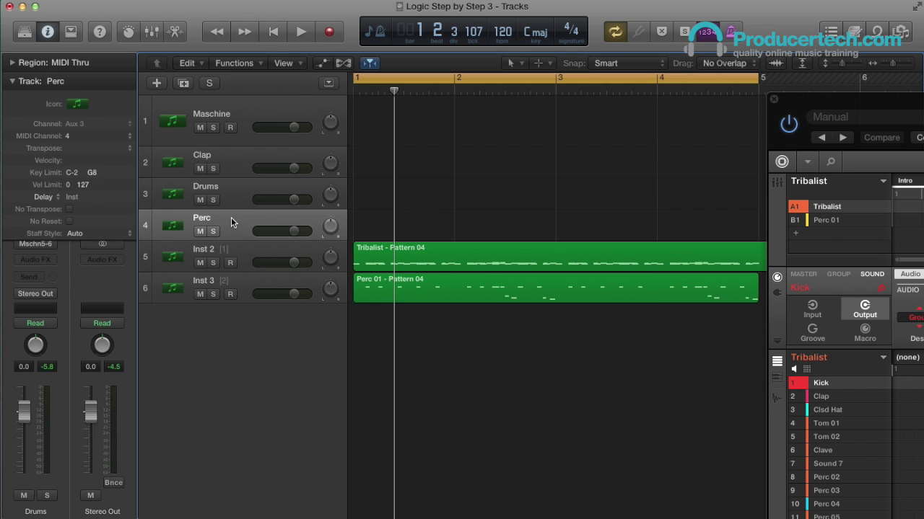
pyautogui.click(68, 135)
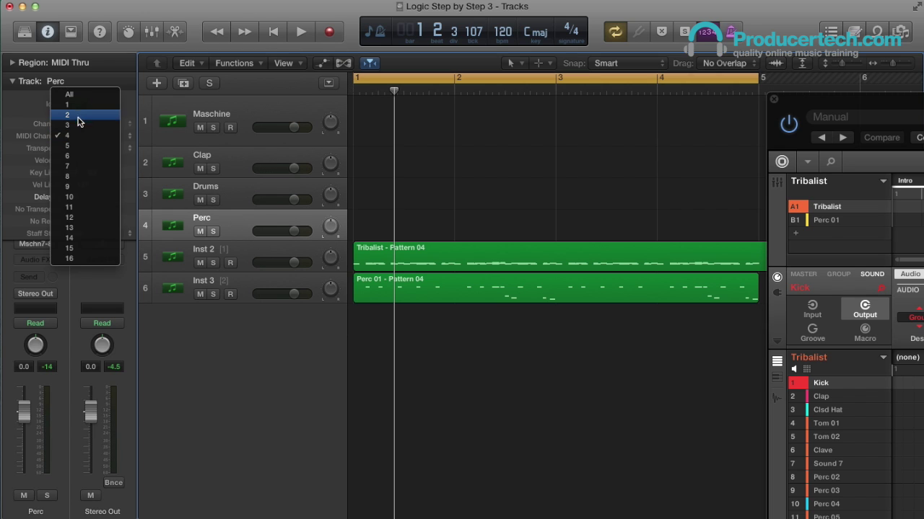
pyautogui.click(78, 118)
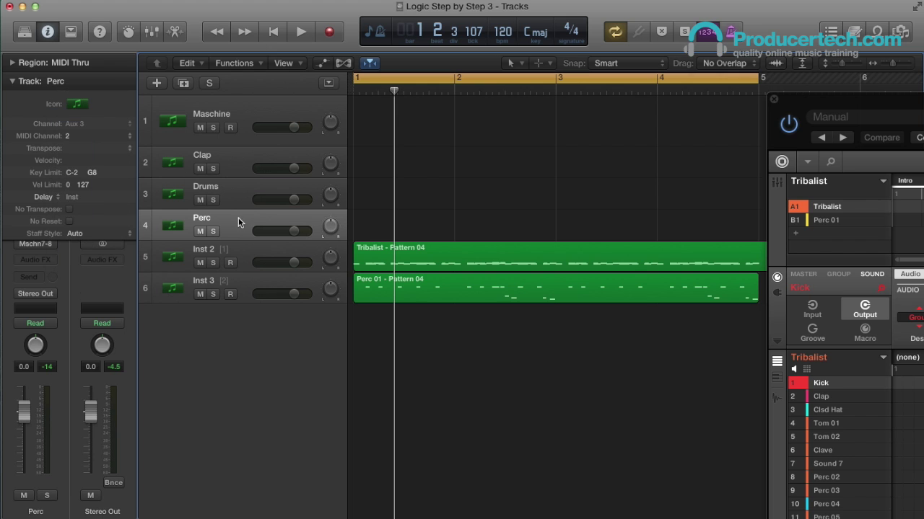
# Move the Perc 01 region onto the Perc track and delete the empty Inst 2 track
pyautogui.click(413, 282)
pyautogui.moveTo(396, 285); pyautogui.dragTo(390, 171)
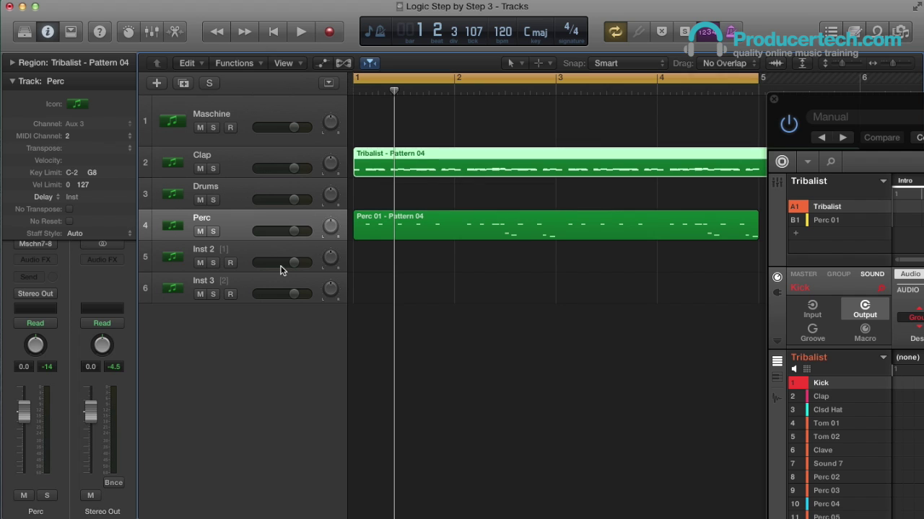
pyautogui.click(267, 248)
pyautogui.press('super+BackSpace')
pyautogui.press('super+BackSpace')
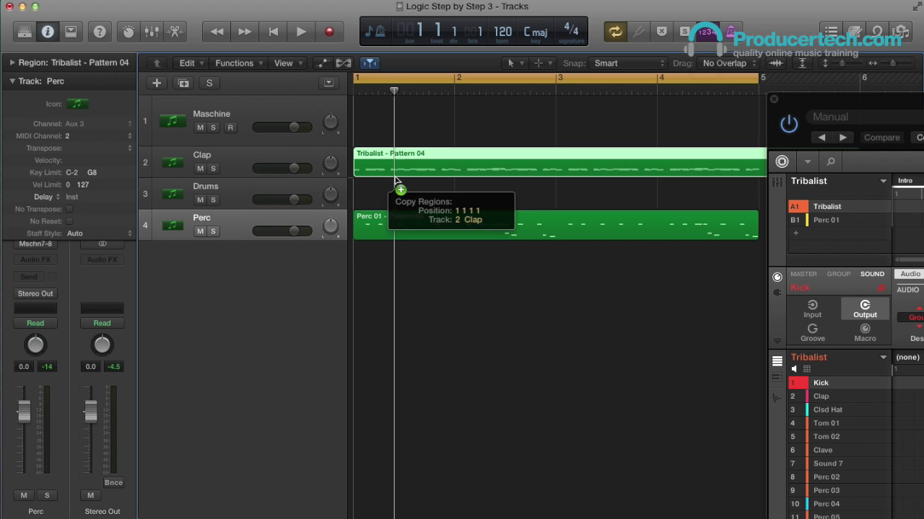
# Copy the Tribalist pattern to Drums, then delete every non-C1 note from Clap's region
pyautogui.moveTo(395, 179); pyautogui.dragTo(388, 197)
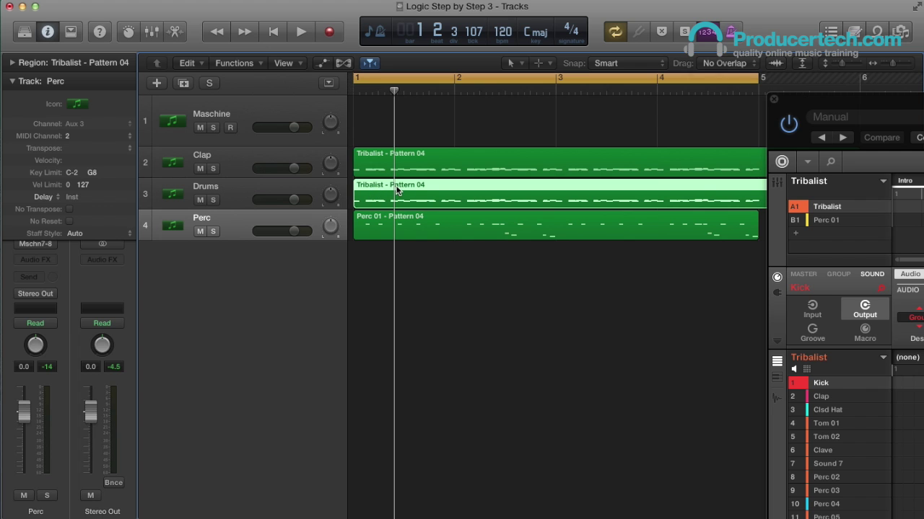
pyautogui.doubleClick(395, 190)
pyautogui.moveTo(393, 341); pyautogui.dragTo(392, 264)
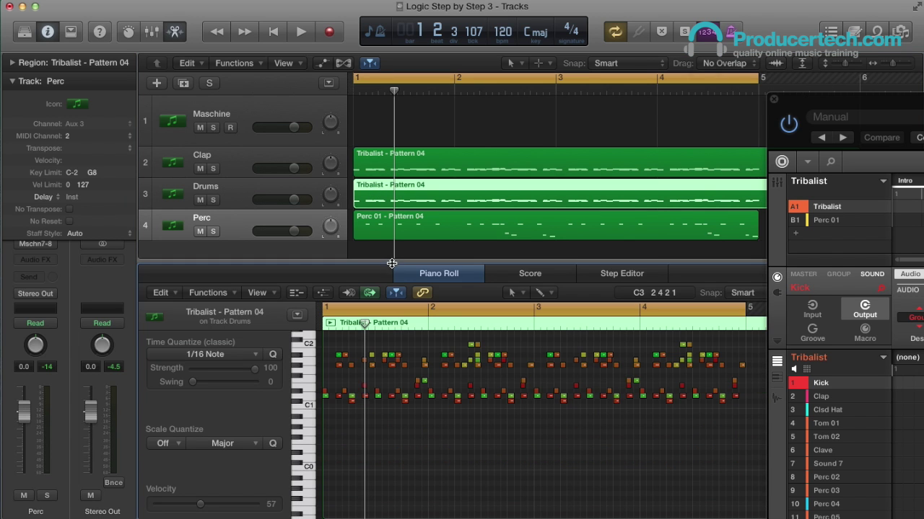
pyautogui.click(301, 405)
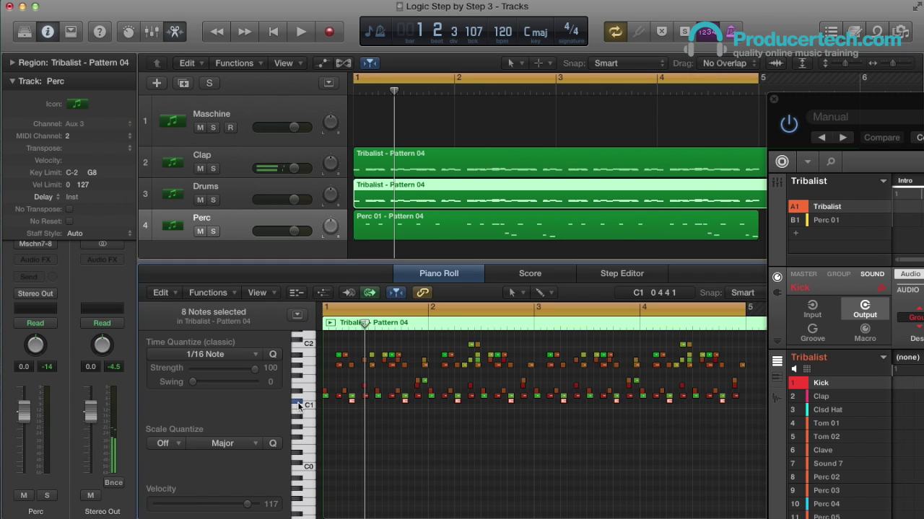
pyautogui.click(302, 152)
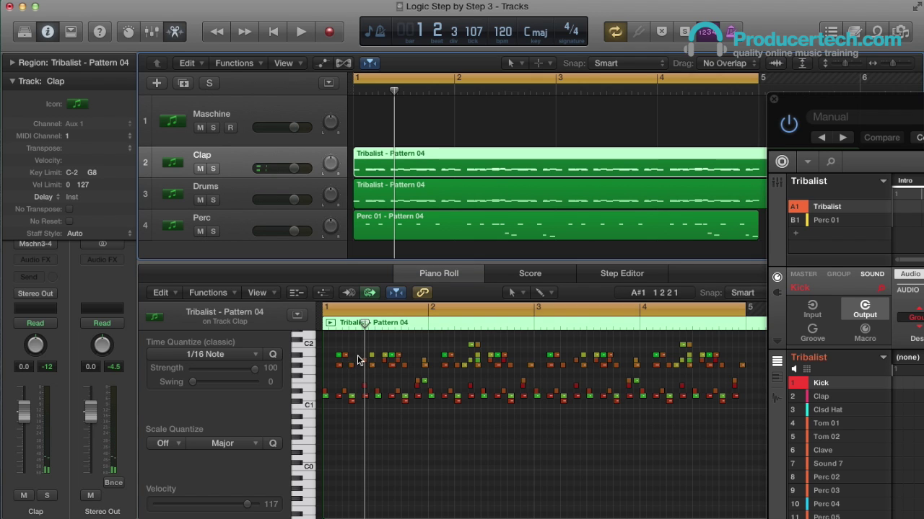
pyautogui.moveTo(750, 398); pyautogui.dragTo(308, 335)
pyautogui.press('Delete')
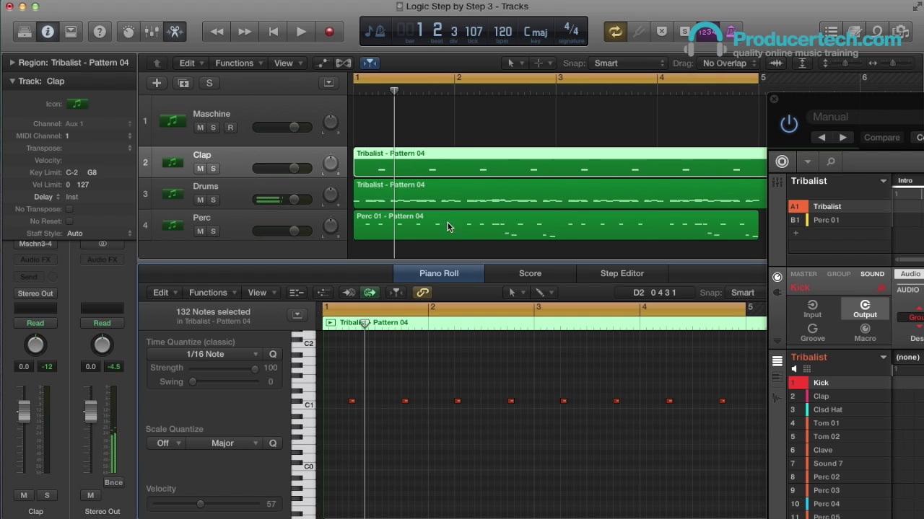
# Play back the split Clap, Drums and Perc tracks, soloing Clap briefly to check it
pyautogui.click(244, 193)
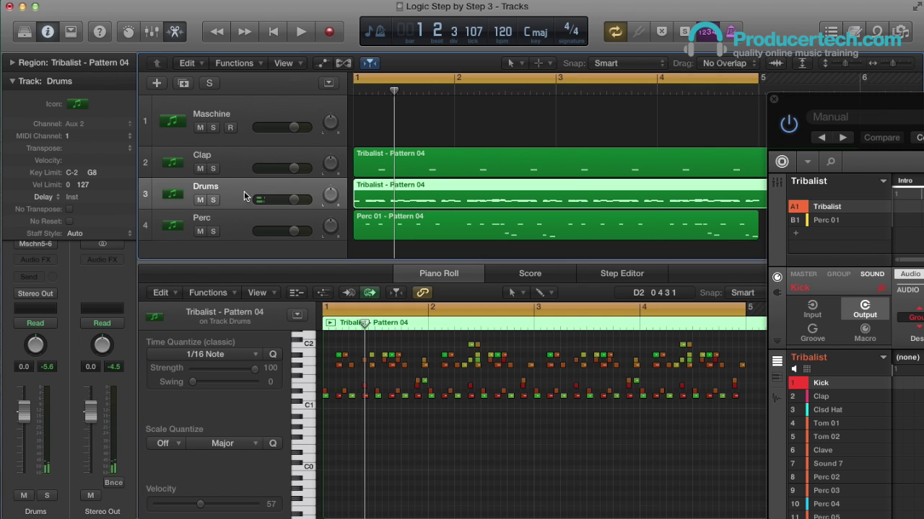
pyautogui.click(246, 229)
pyautogui.click(237, 153)
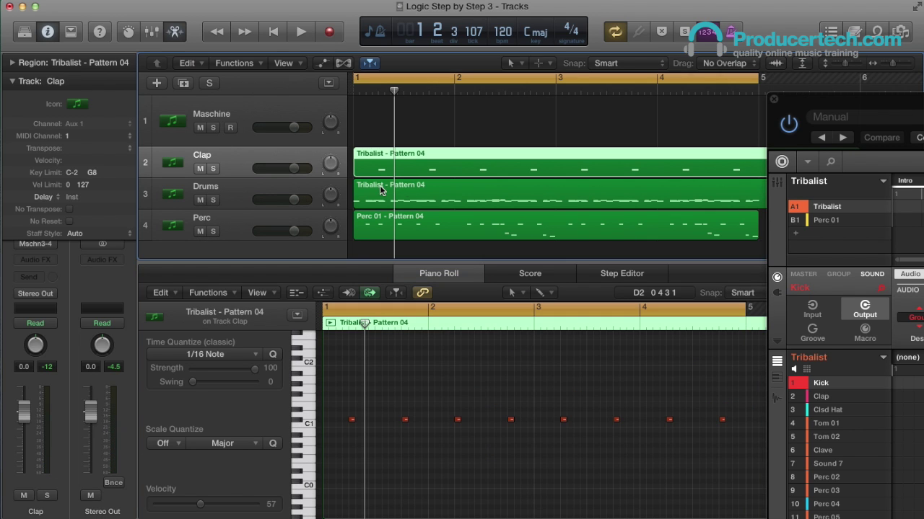
pyautogui.press('space')
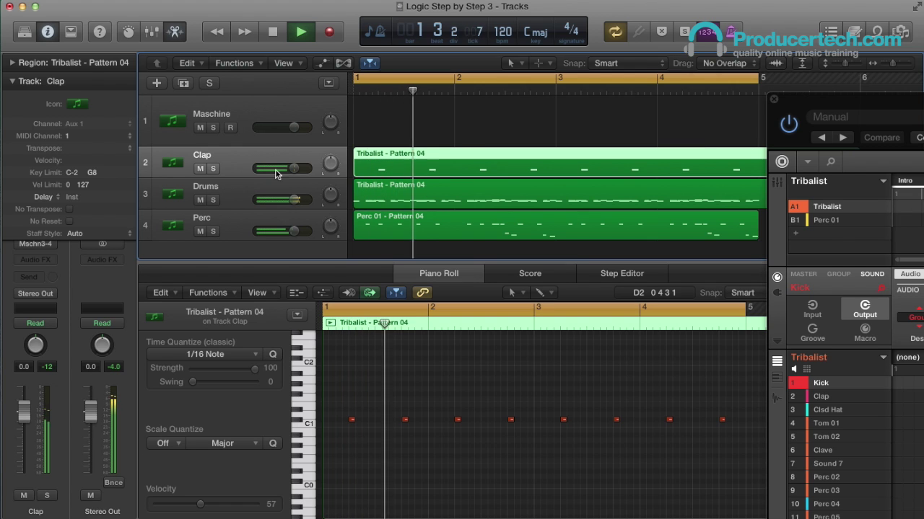
pyautogui.click(215, 169)
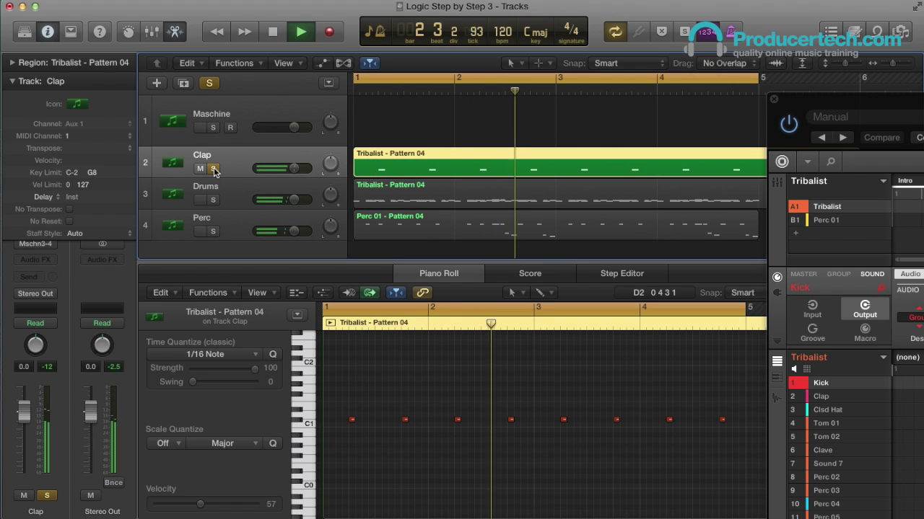
pyautogui.click(214, 169)
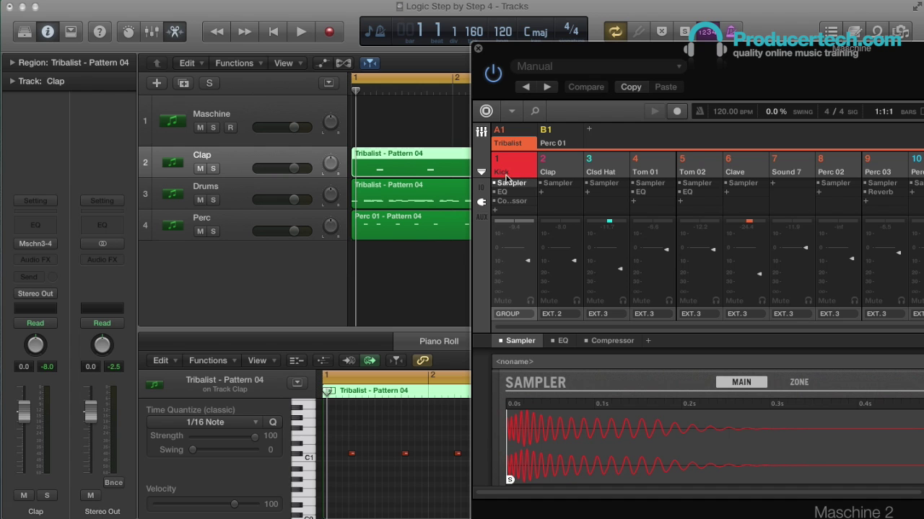
# In the mixer, add a new aux strip for Maschine outputs 11–12
pyautogui.moveTo(509, 51); pyautogui.dragTo(815, 51)
pyautogui.press('x')
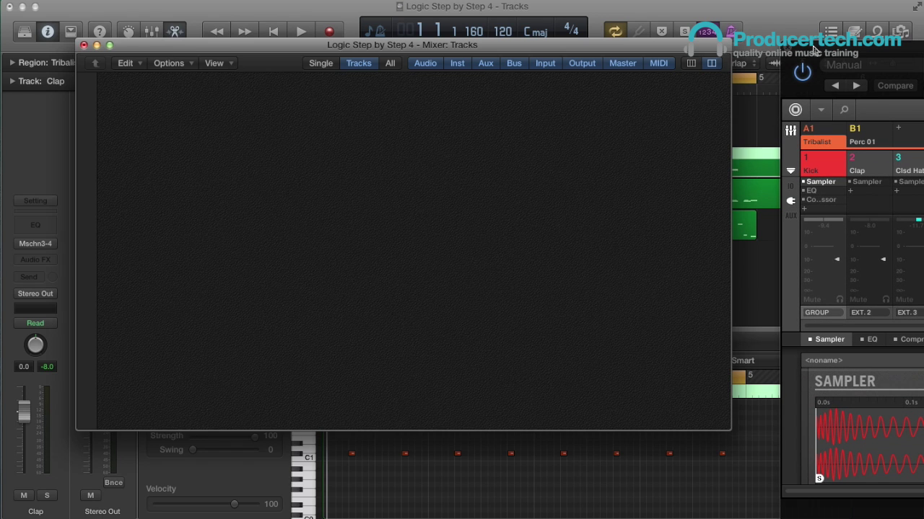
pyautogui.click(177, 393)
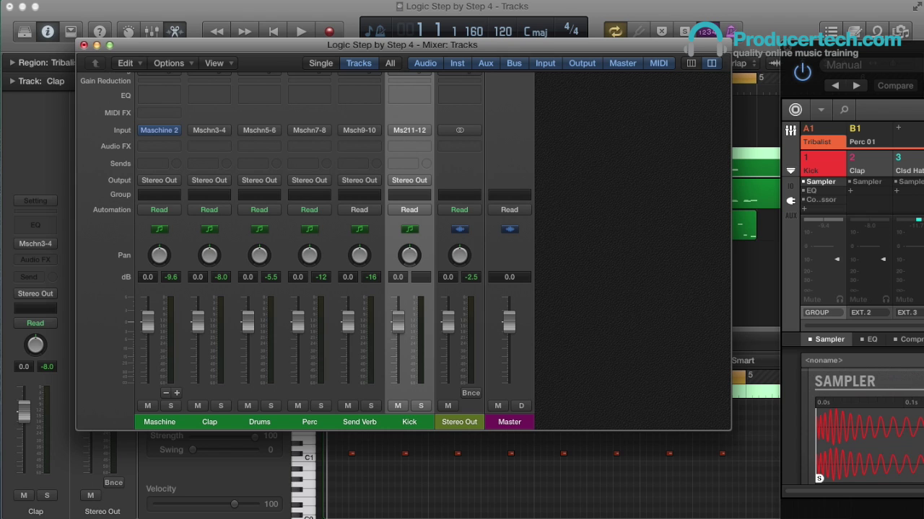
# Create an arranged track for the Kick strip and move it up right below Maschine
pyautogui.rightClick(408, 426)
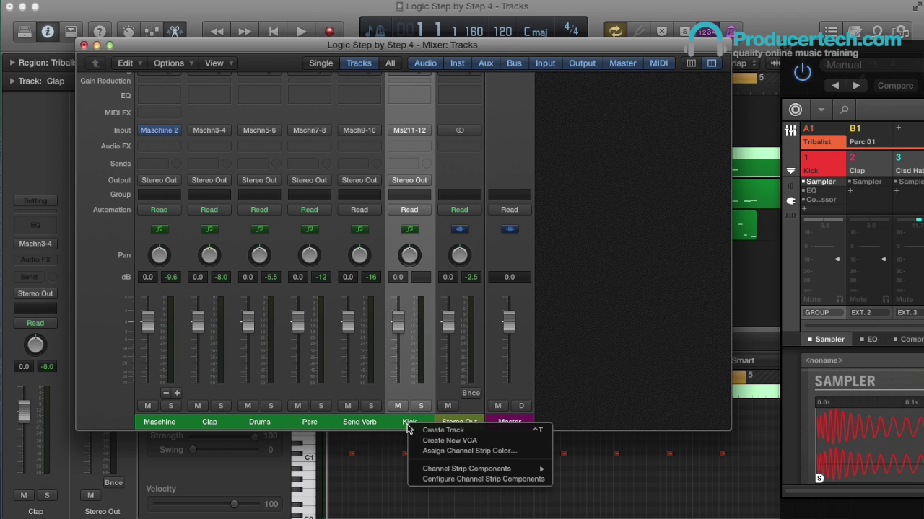
pyautogui.click(446, 431)
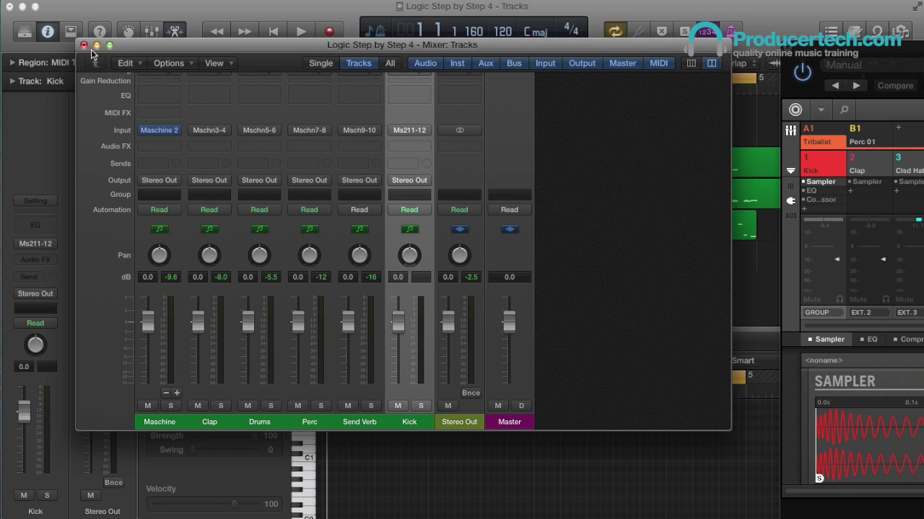
pyautogui.click(84, 46)
pyautogui.moveTo(228, 252); pyautogui.dragTo(235, 147)
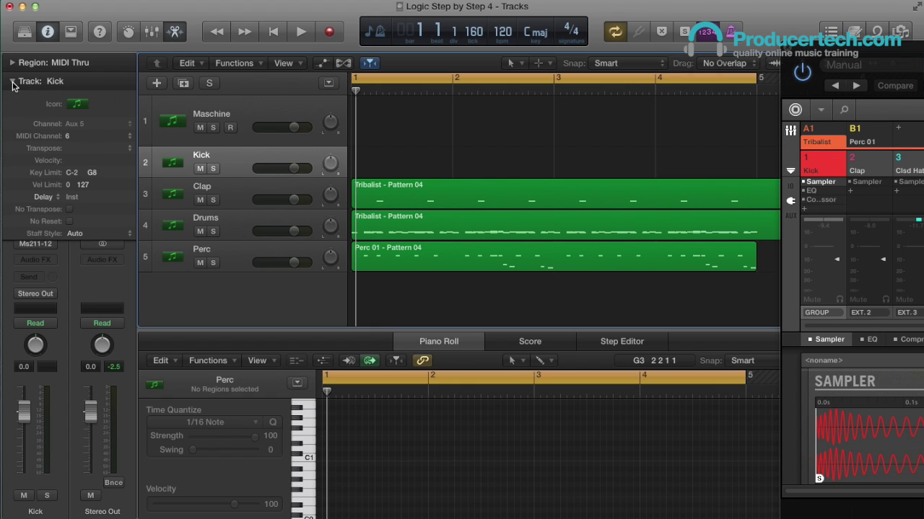
# Set the Kick track to MIDI channel 1 and draw a Kick region ending at bar 5
pyautogui.click(79, 139)
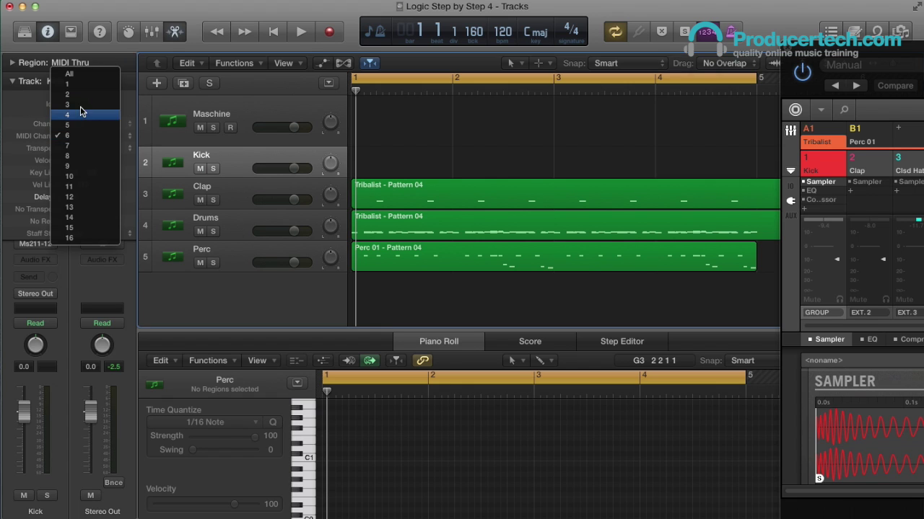
pyautogui.click(70, 89)
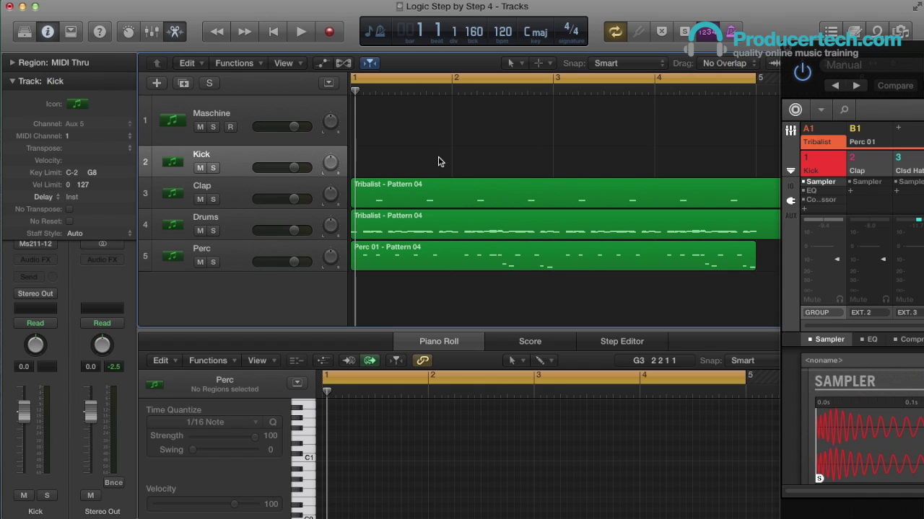
pyautogui.press('t')
pyautogui.click(491, 187)
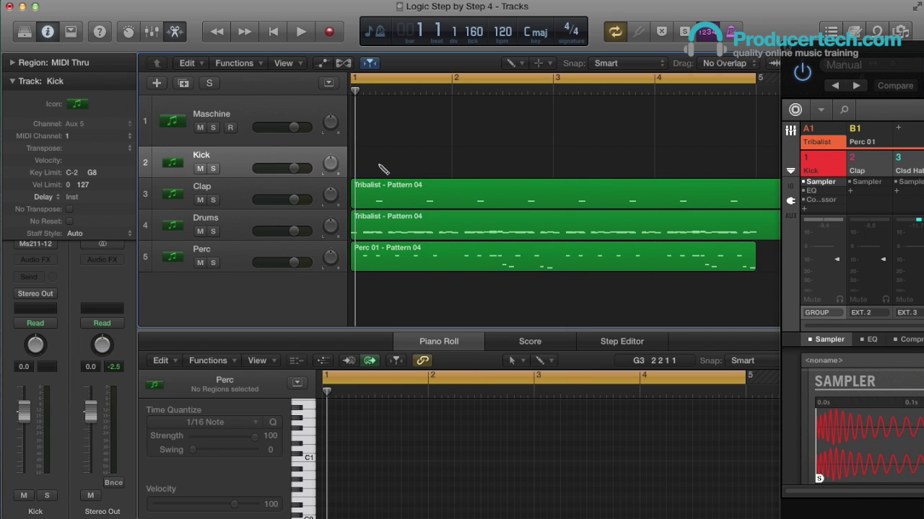
pyautogui.click(370, 167)
pyautogui.moveTo(450, 169); pyautogui.dragTo(755, 169)
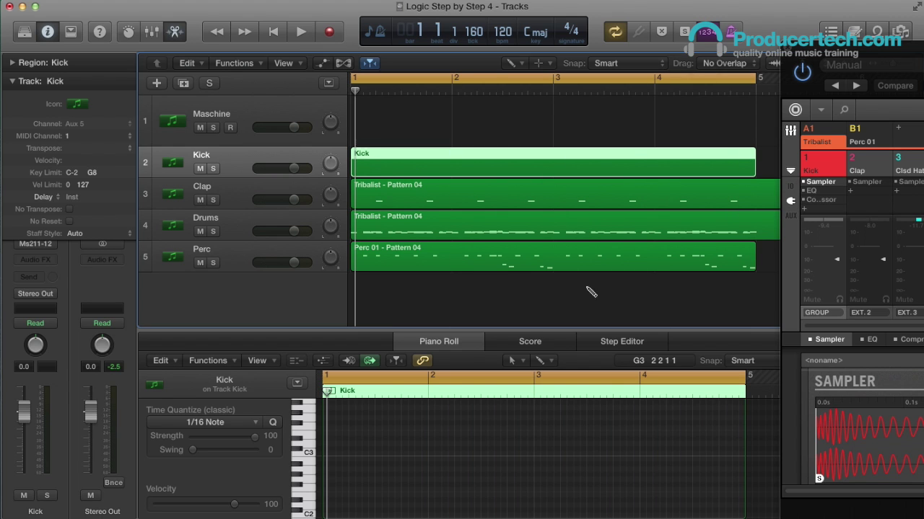
# Add quarter-note C1 kicks in the Piano Roll and copy them two bars later to fill bars 1–4
pyautogui.moveTo(519, 328); pyautogui.dragTo(523, 197)
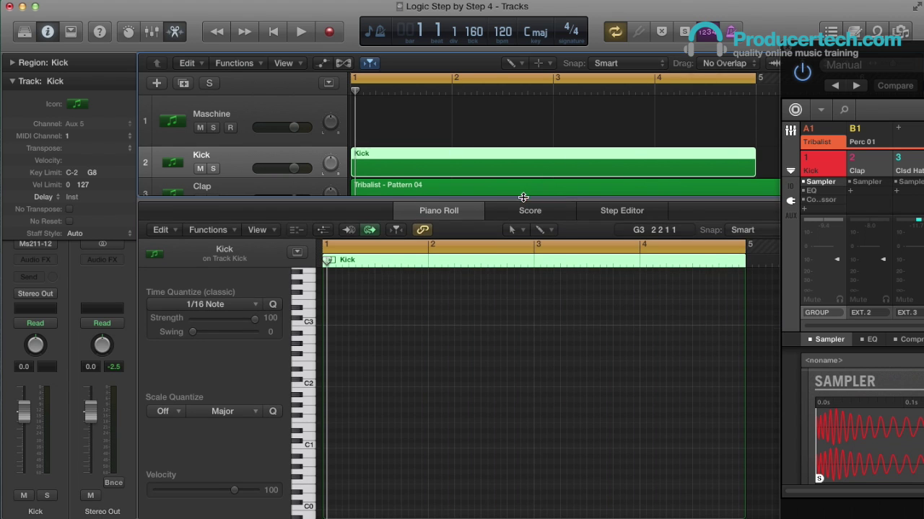
pyautogui.click(308, 447)
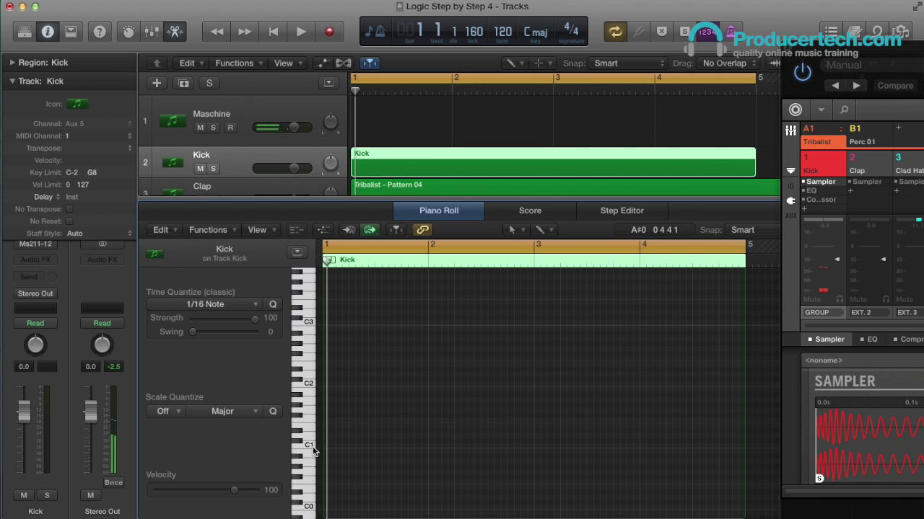
pyautogui.click(328, 446)
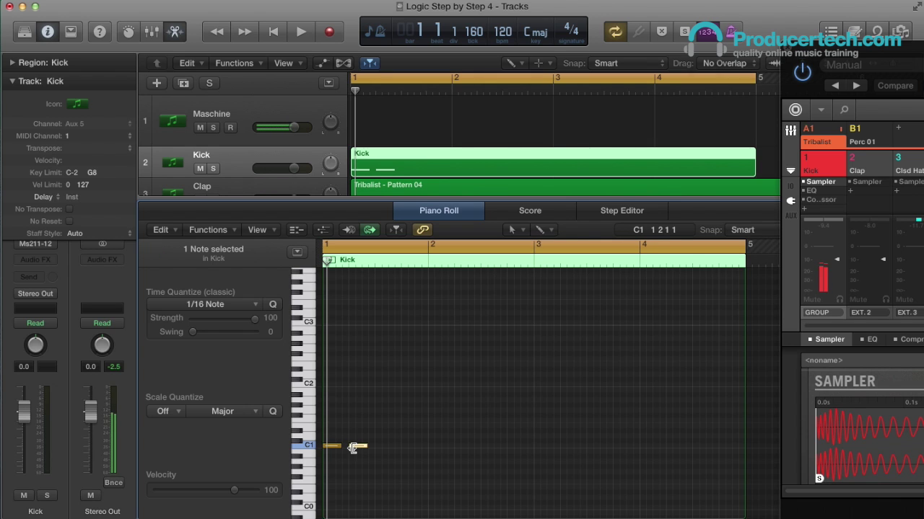
pyautogui.click(377, 446)
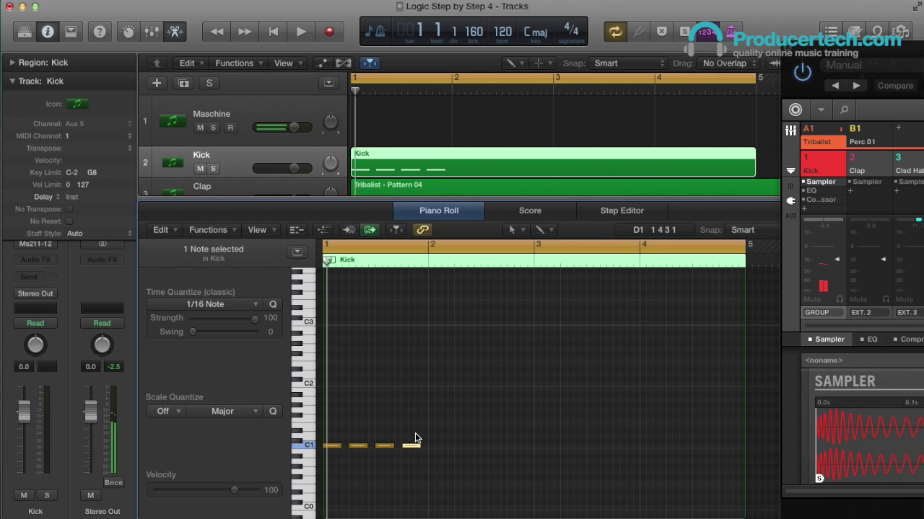
pyautogui.press('space')
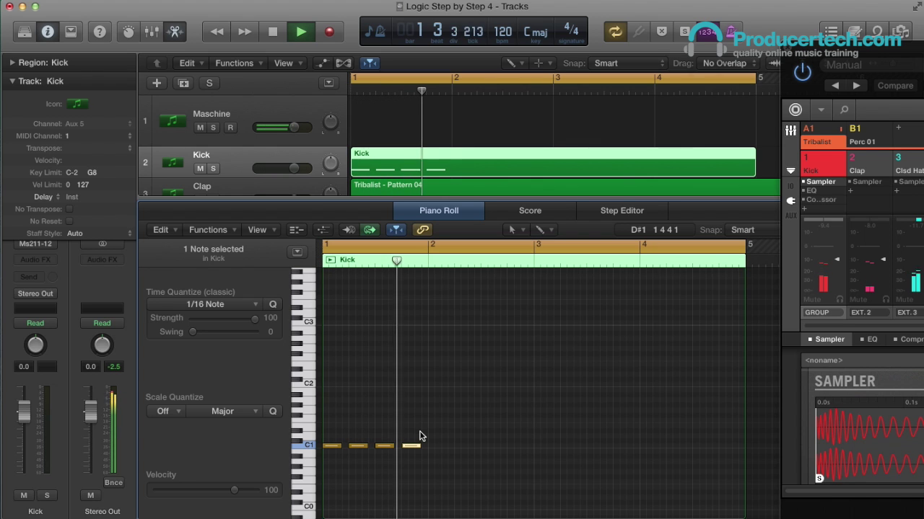
pyautogui.moveTo(422, 434); pyautogui.dragTo(435, 449)
pyautogui.moveTo(516, 436); pyautogui.dragTo(330, 511)
pyautogui.moveTo(331, 447); pyautogui.dragTo(541, 447)
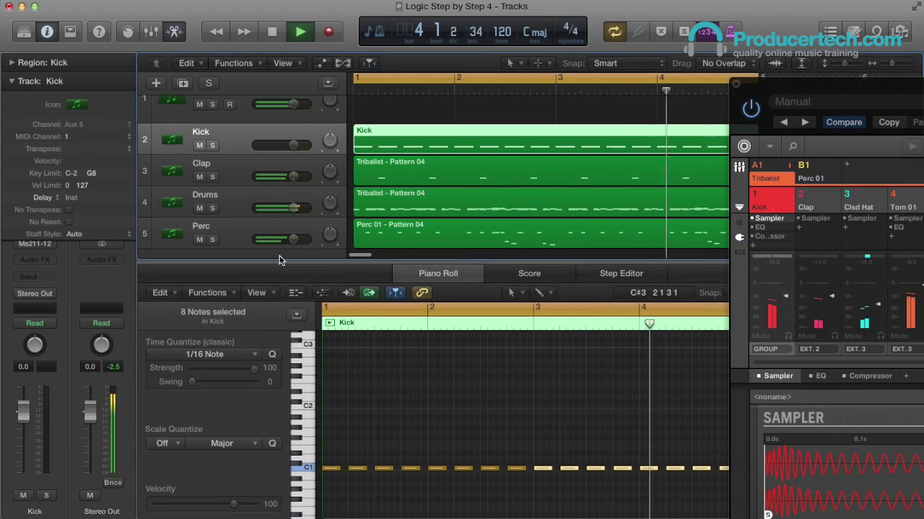
# With Kick soloed, route Maschine's Kick sound output to Ext. 6, then unsolo Kick and solo Clap
pyautogui.click(213, 146)
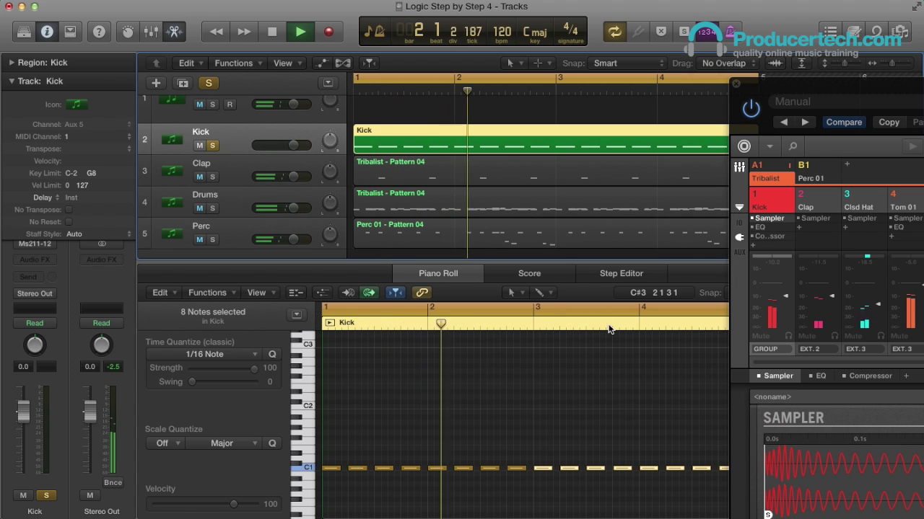
pyautogui.moveTo(814, 91); pyautogui.dragTo(694, 51)
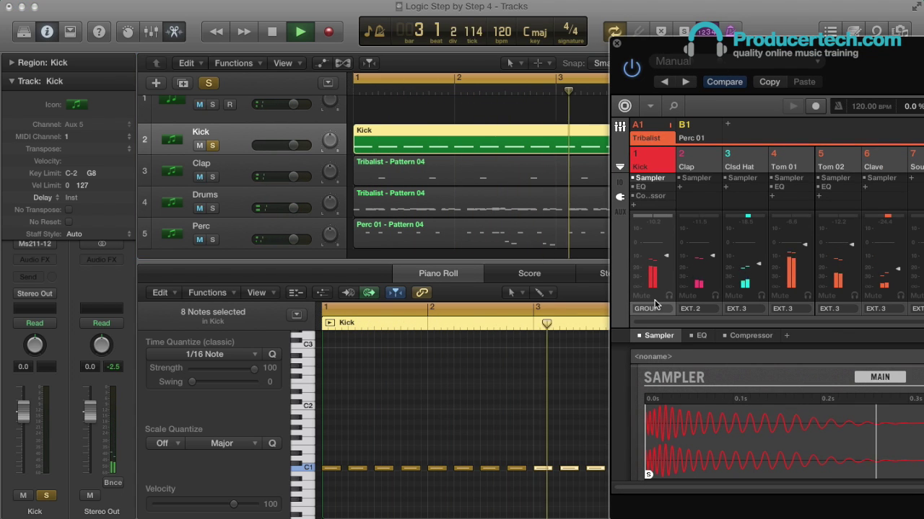
pyautogui.click(650, 308)
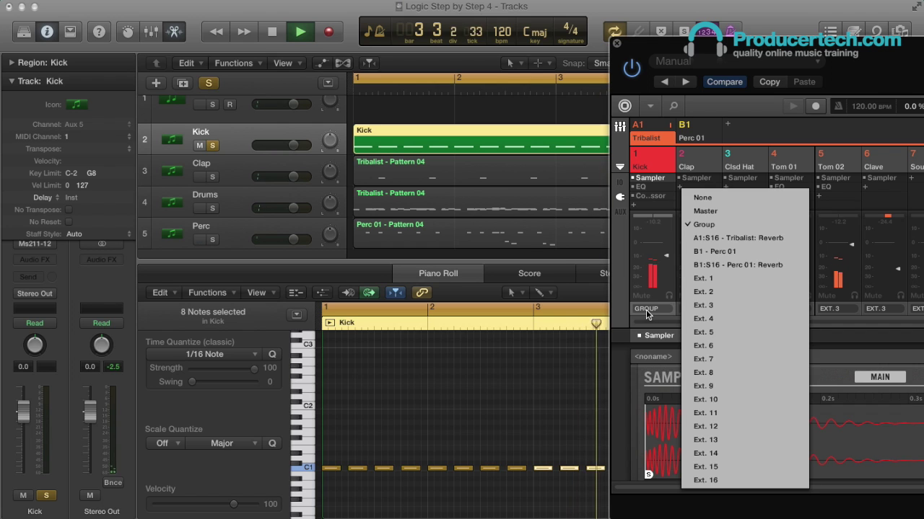
pyautogui.click(722, 346)
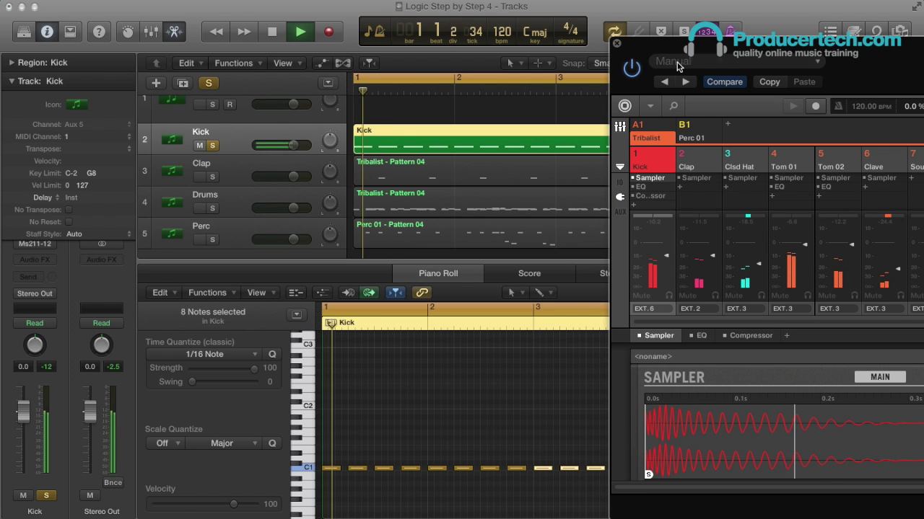
pyautogui.click(617, 43)
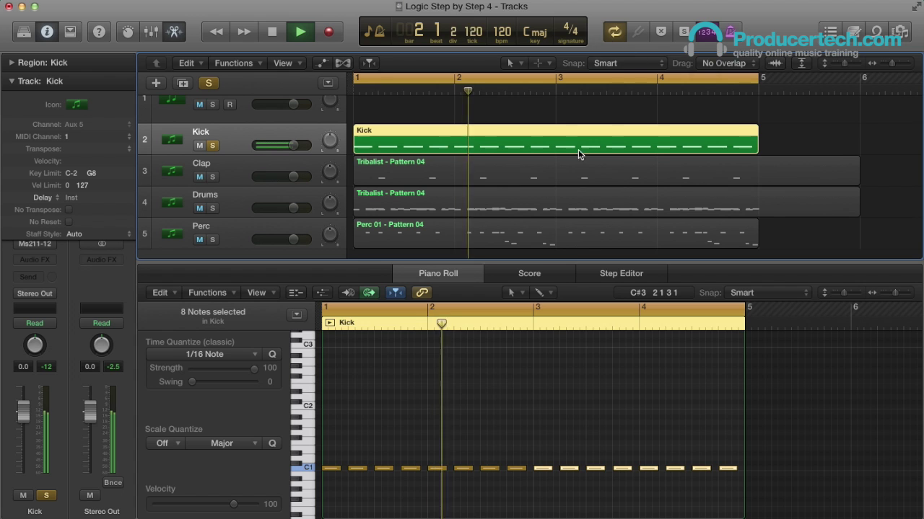
pyautogui.click(213, 146)
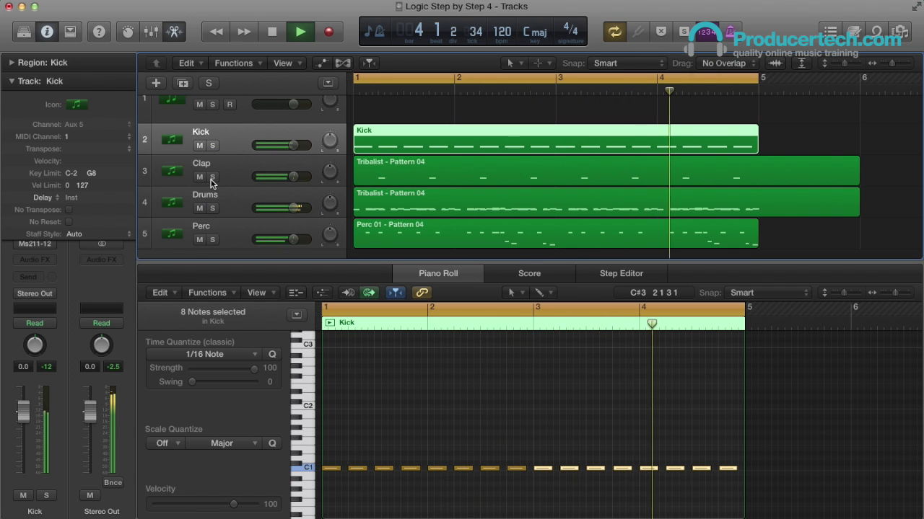
pyautogui.click(212, 177)
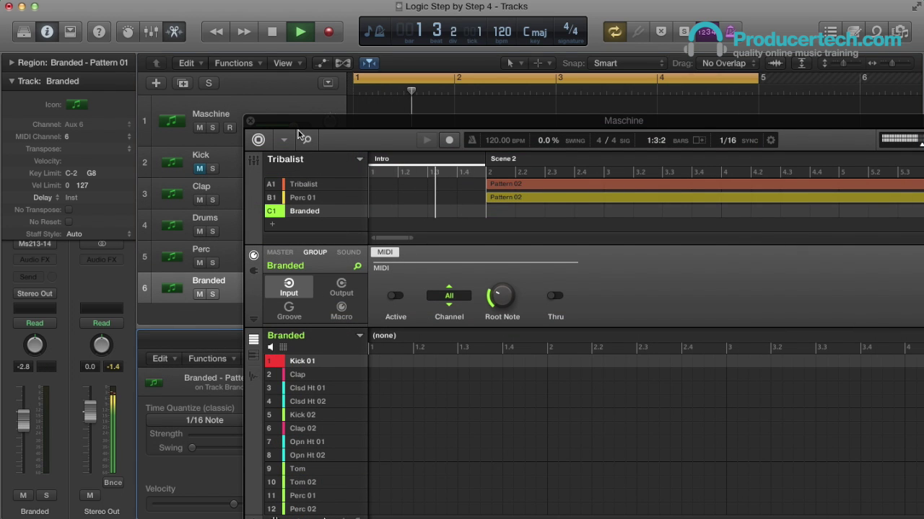
# Set Logic's Branded track to MIDI channel 3
pyautogui.moveTo(298, 135); pyautogui.dragTo(528, 155)
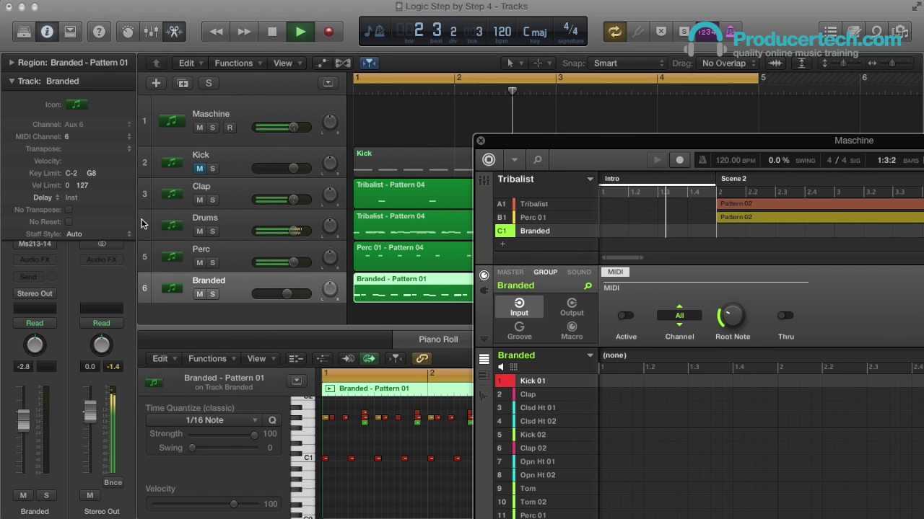
pyautogui.click(67, 137)
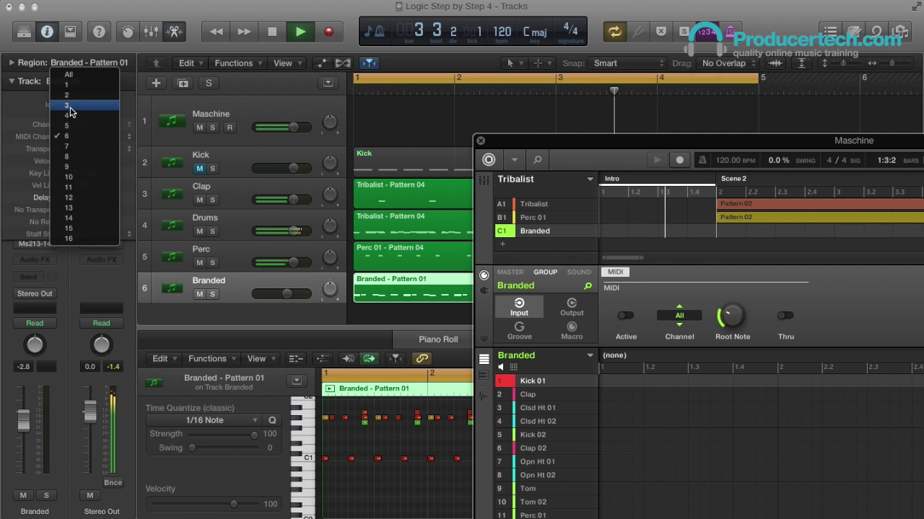
pyautogui.click(70, 107)
# Enable MIDI input on Maschine's Branded group and set it to channel 3
pyautogui.moveTo(535, 156); pyautogui.dragTo(211, 95)
pyautogui.click(309, 259)
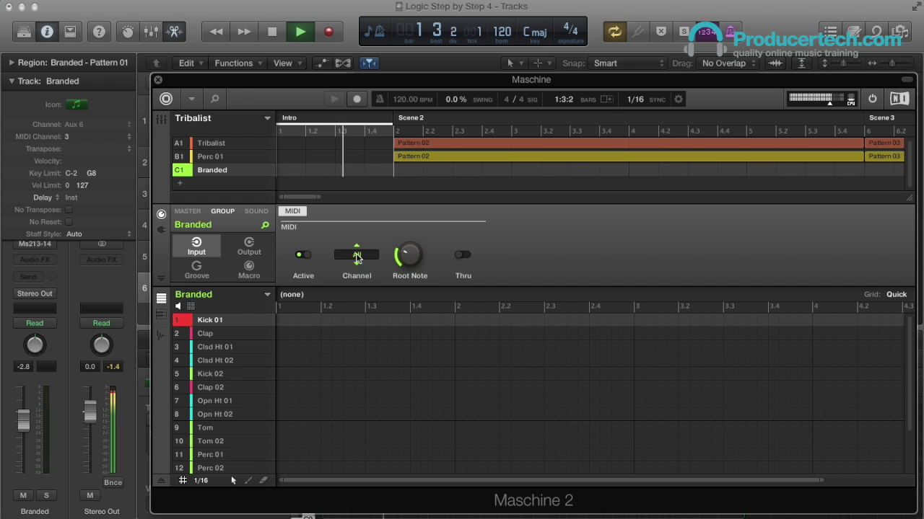
pyautogui.click(356, 254)
pyautogui.click(402, 299)
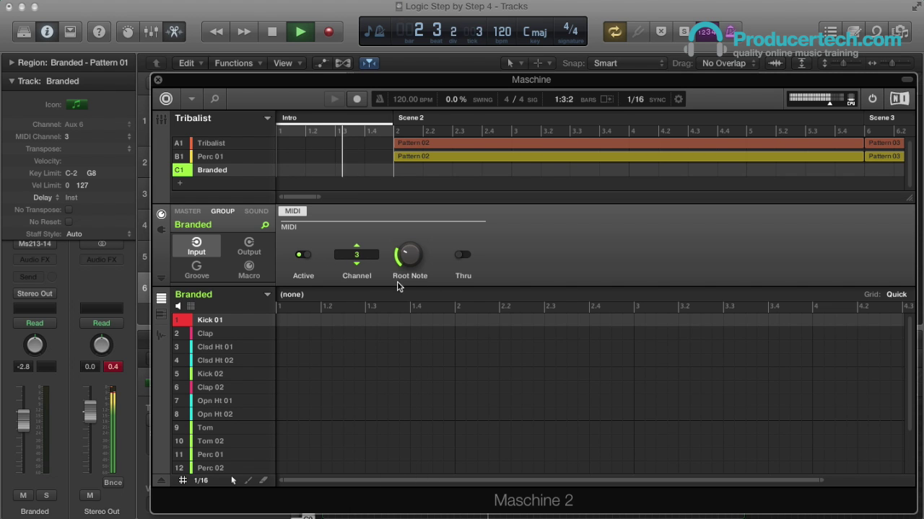
# In Maschine's mixer view, route the Branded group's output to Ext. 7
pyautogui.moveTo(307, 87); pyautogui.dragTo(479, 72)
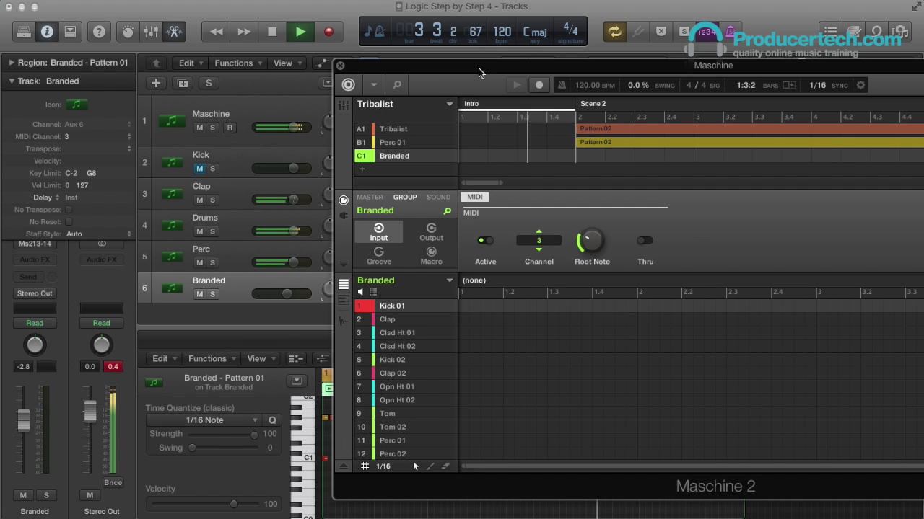
pyautogui.click(344, 107)
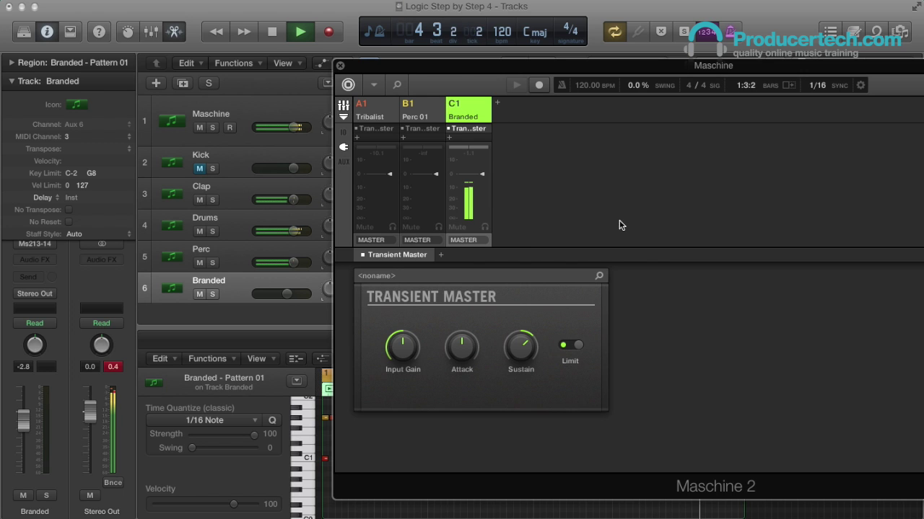
pyautogui.click(477, 240)
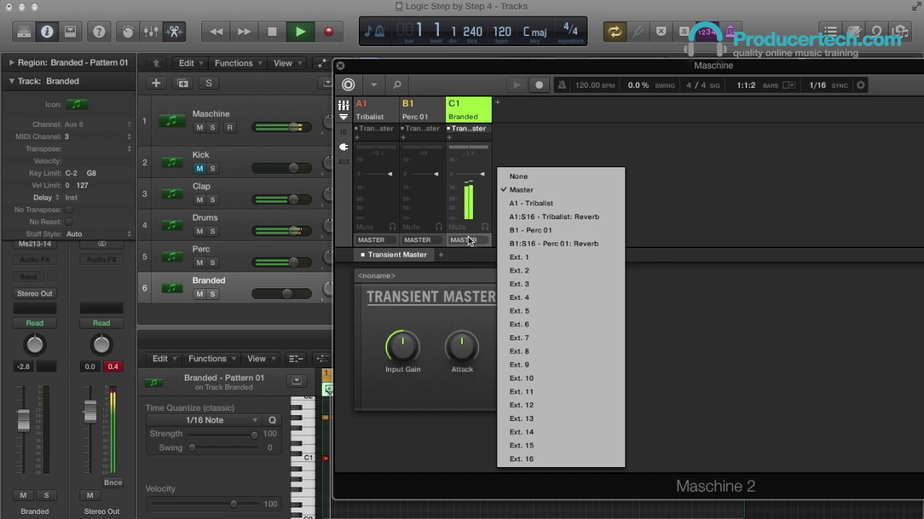
pyautogui.click(526, 339)
pyautogui.moveTo(404, 65); pyautogui.dragTo(721, 145)
# Solo the Branded channel in Logic's mixer and nudge its fader down slightly
pyautogui.press('x')
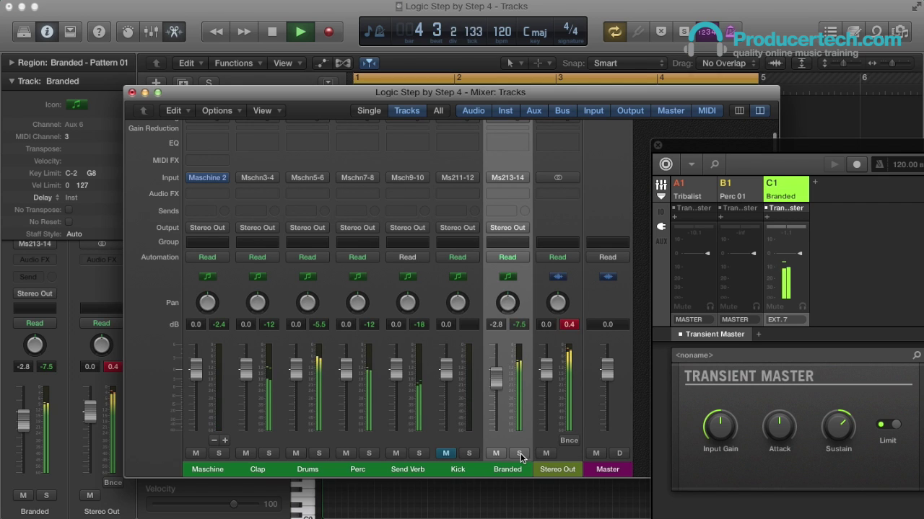
pyautogui.click(520, 454)
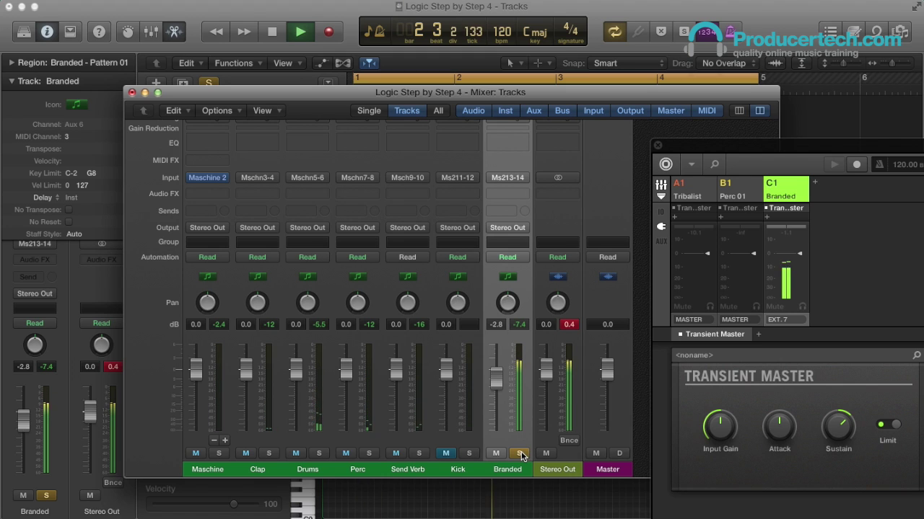
pyautogui.moveTo(495, 379); pyautogui.dragTo(496, 381)
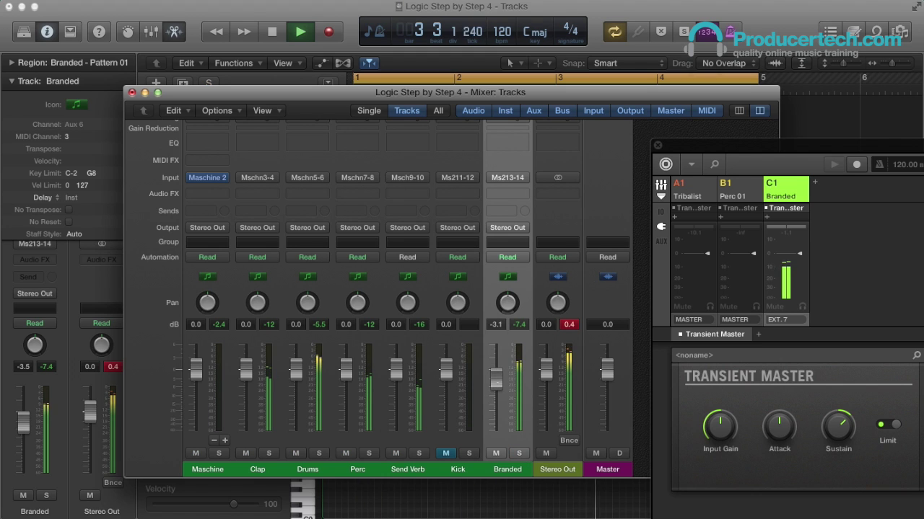